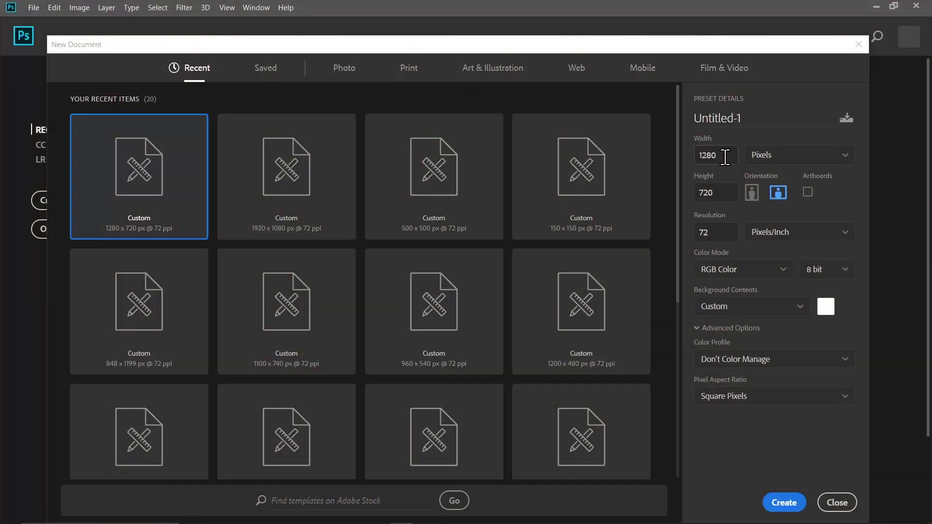
# Create a 1280 x 720 px document and fill its background with the cyan foreground color.
pyautogui.doubleClick(725, 157)
pyautogui.press('Return')
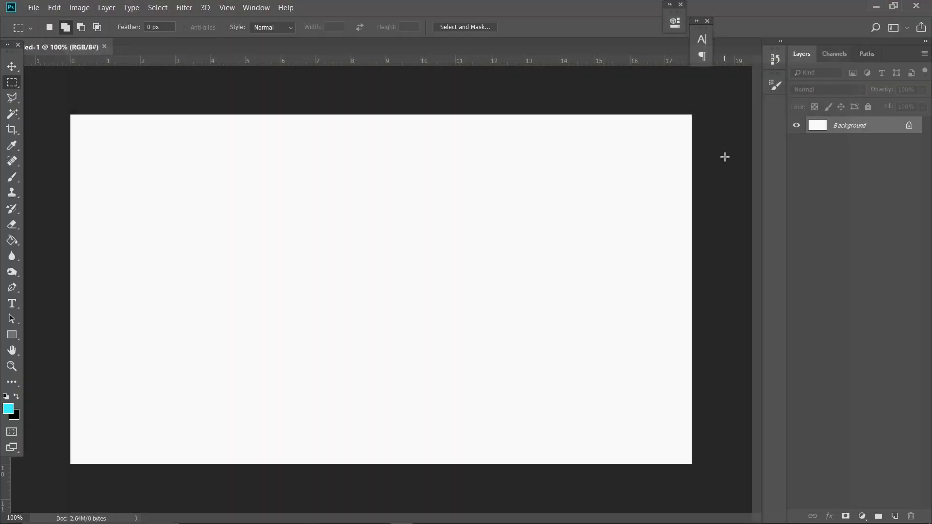
pyautogui.click(12, 243)
pyautogui.click(224, 289)
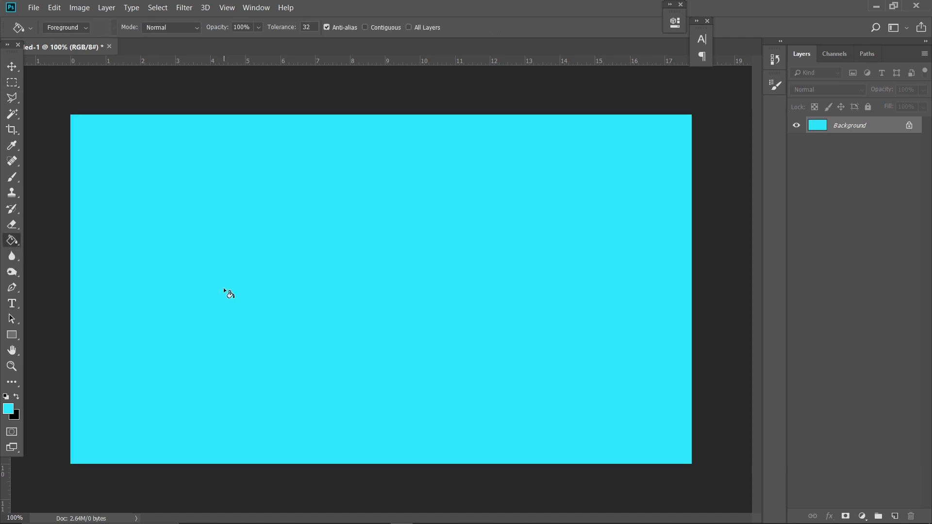
# Add the text "COMIC" in the GROBOLD font on the canvas and color it white (ffffff).
pyautogui.press('v')
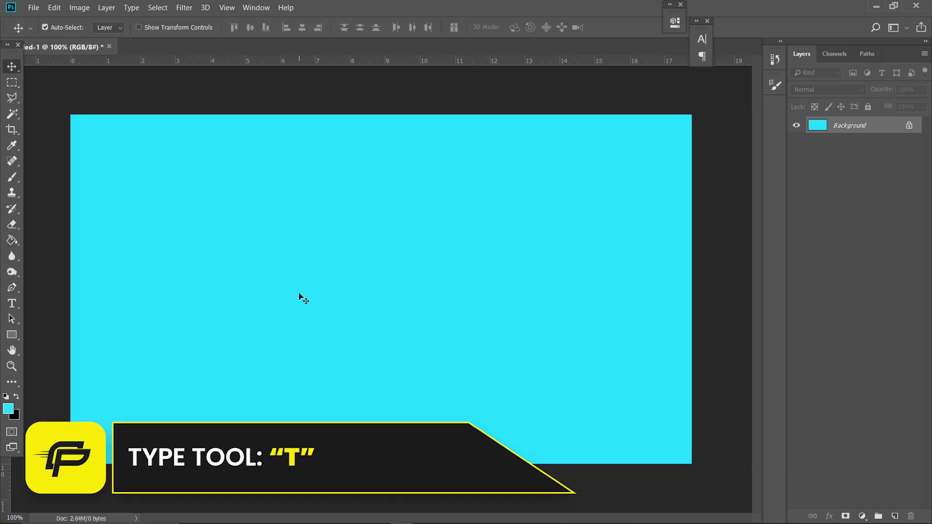
pyautogui.press('t')
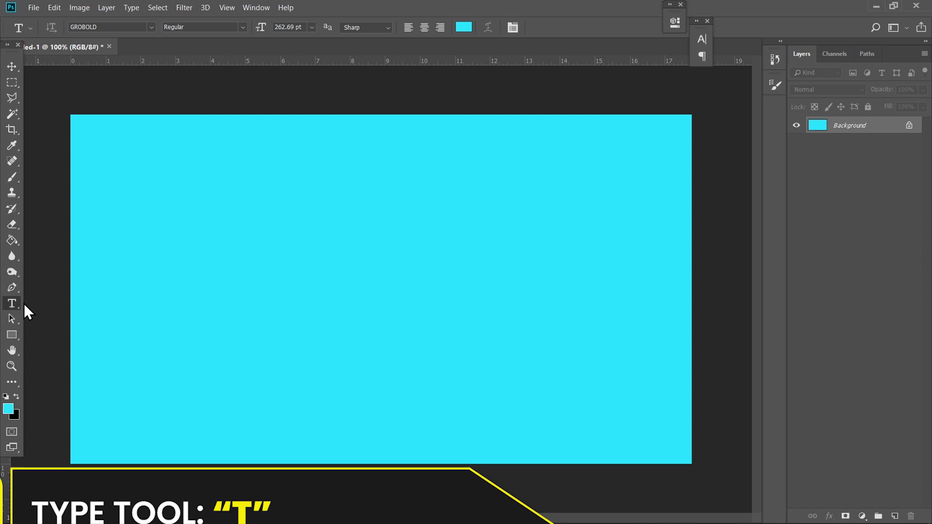
pyautogui.click(250, 295)
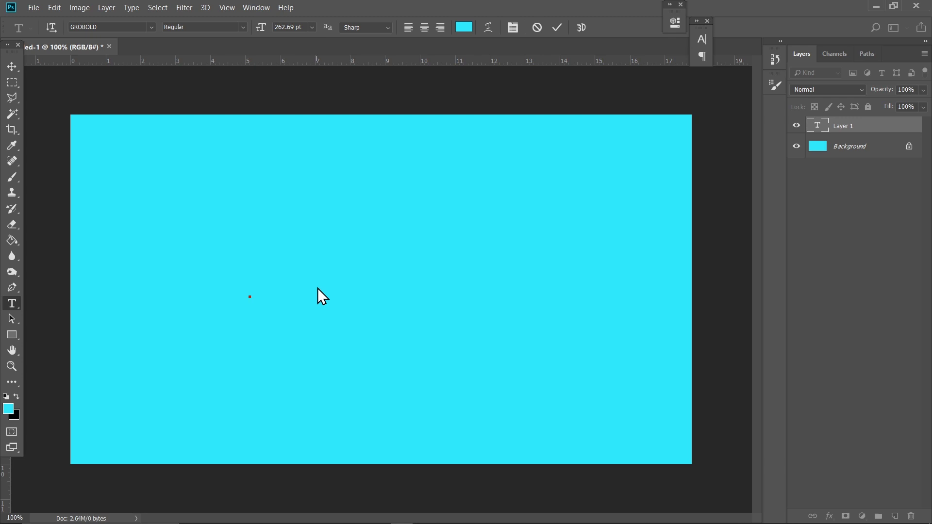
pyautogui.write('...')
pyautogui.hotkey('ctrl', 'a')
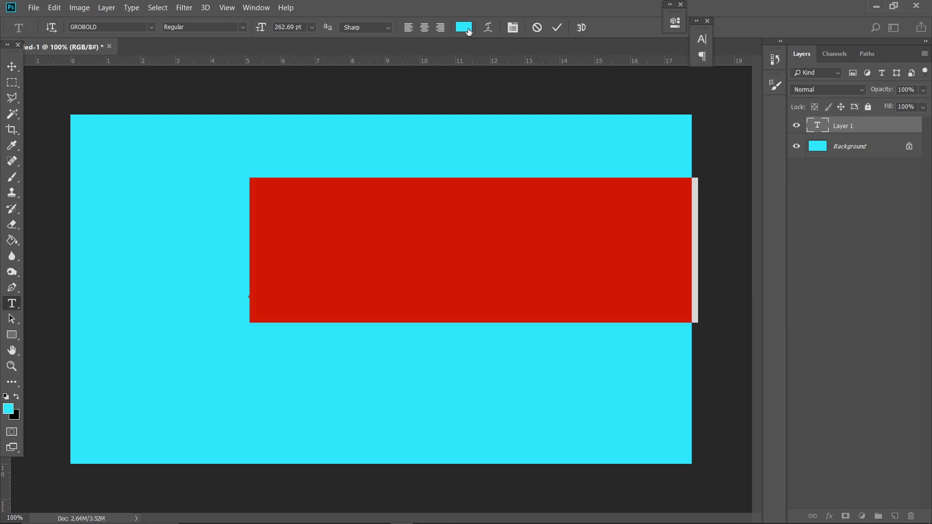
pyautogui.click(463, 28)
pyautogui.write('ffffff')
pyautogui.click(804, 297)
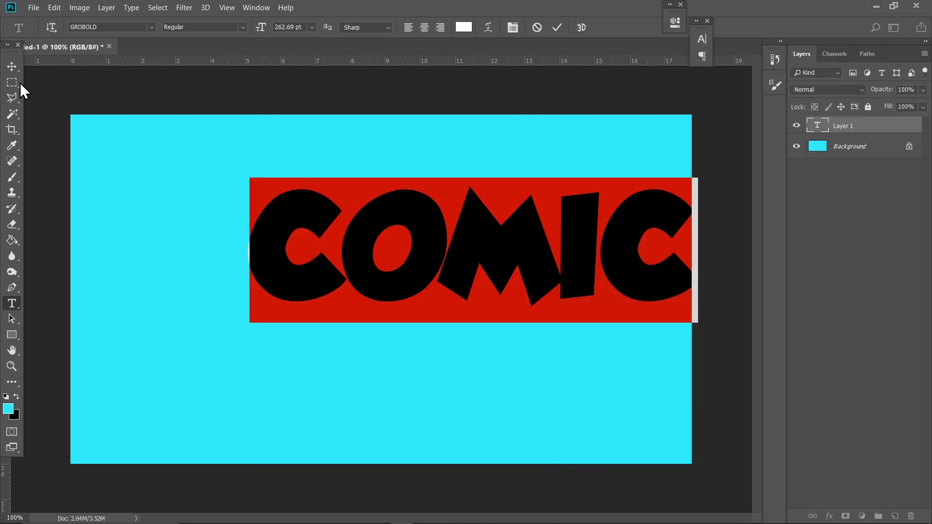
# Move the COMIC text to the exact center of the canvas.
pyautogui.click(8, 64)
pyautogui.moveTo(500, 280); pyautogui.dragTo(397, 308)
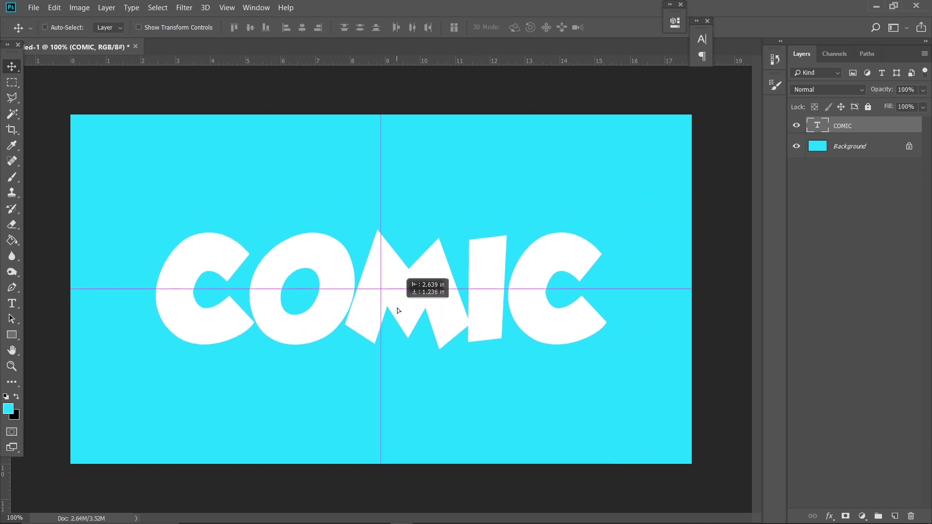
pyautogui.press('t')
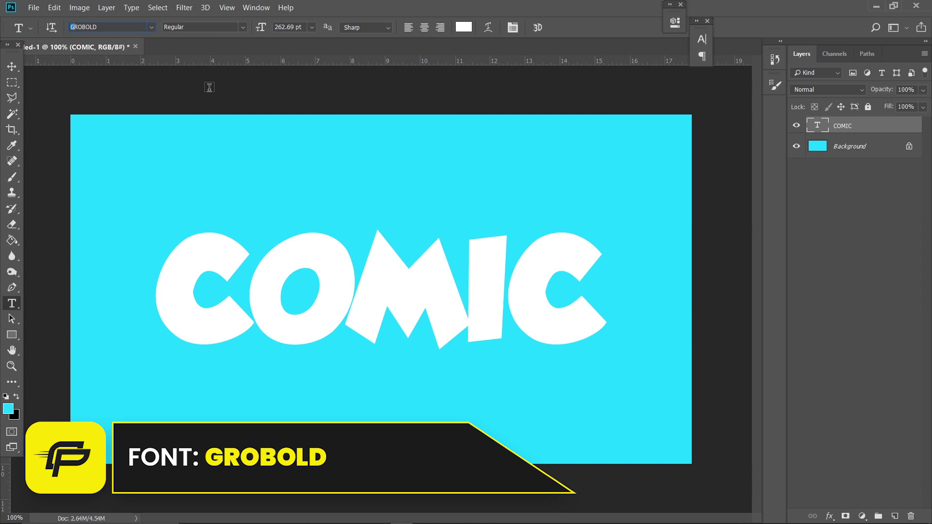
# Apply a Gradient Overlay to the COMIC text layer and set the gradient's starting color stop to light cyan 53e1ff.
pyautogui.click(874, 145)
pyautogui.click(873, 128)
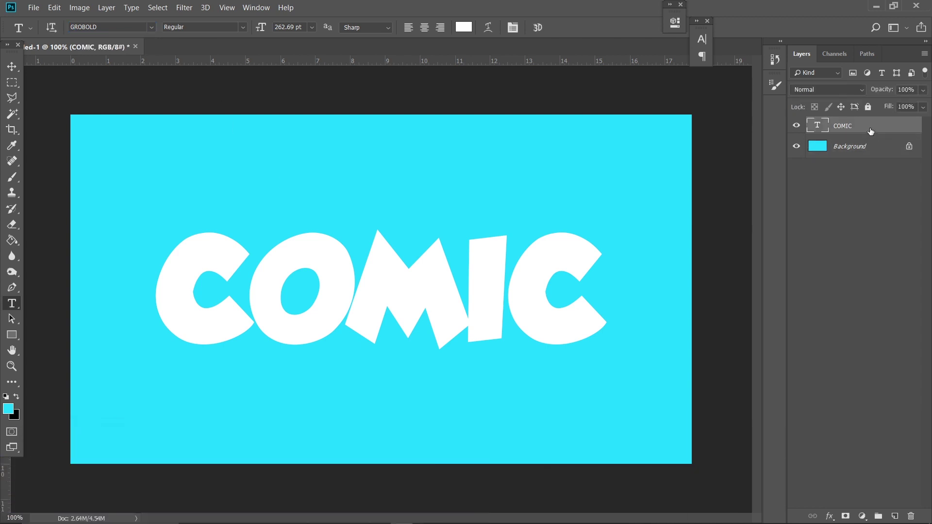
pyautogui.click(829, 515)
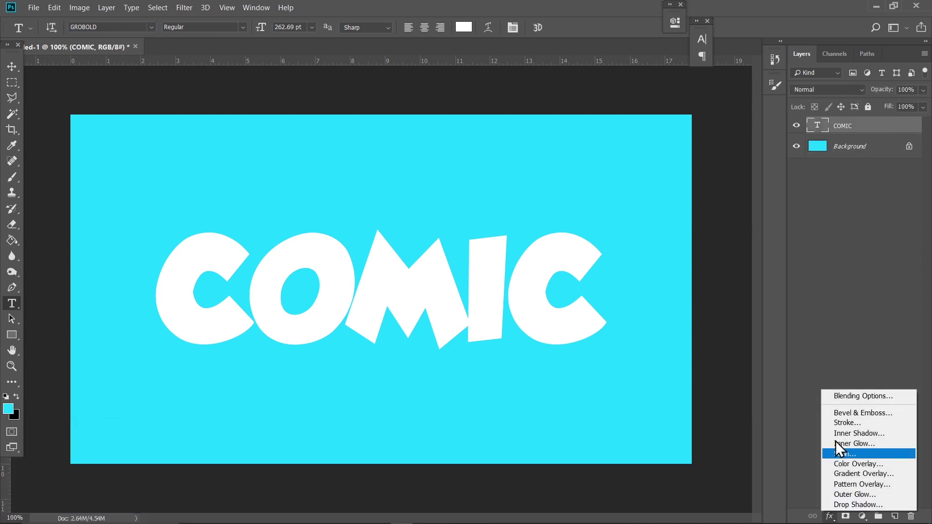
pyautogui.click(840, 399)
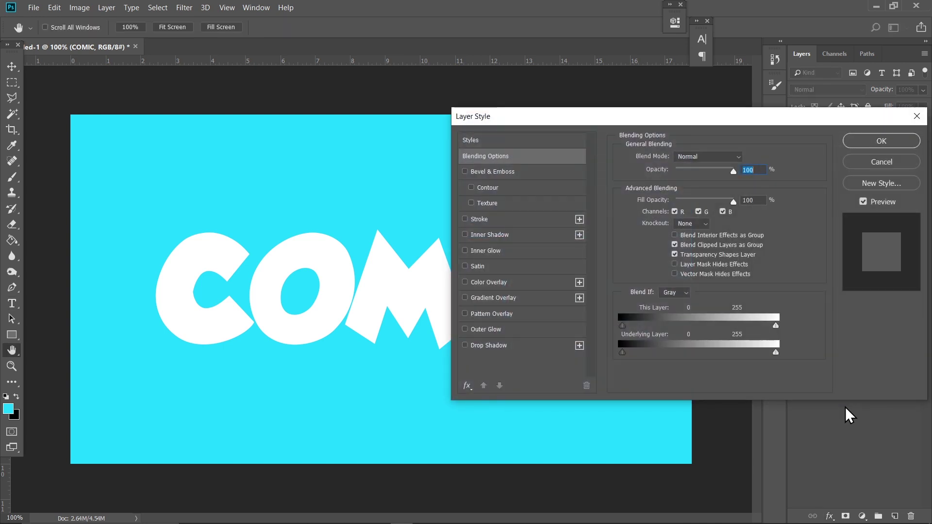
pyautogui.click(490, 298)
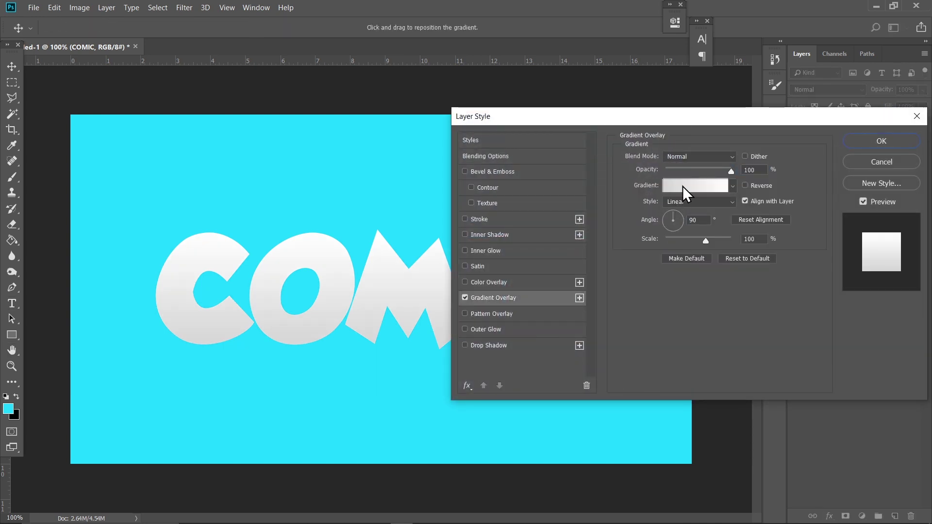
pyautogui.click(680, 189)
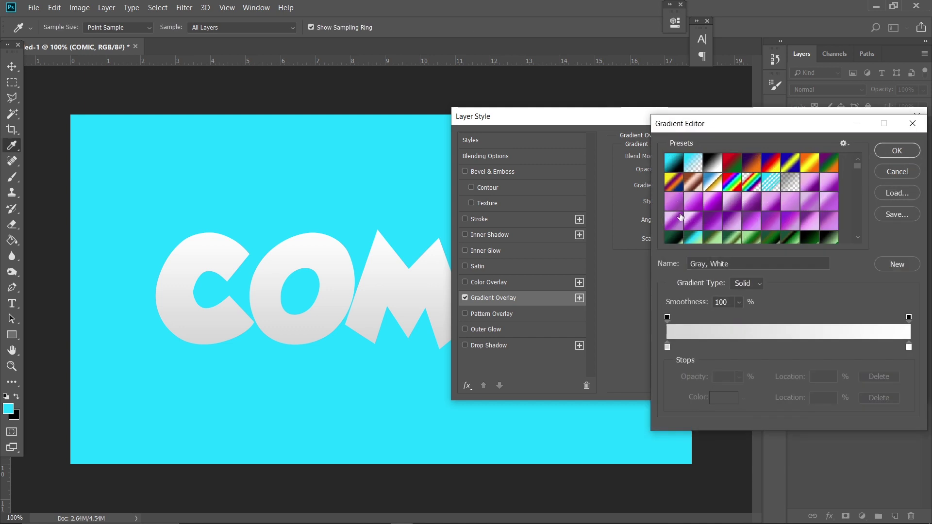
pyautogui.doubleClick(668, 347)
pyautogui.write('f71313')
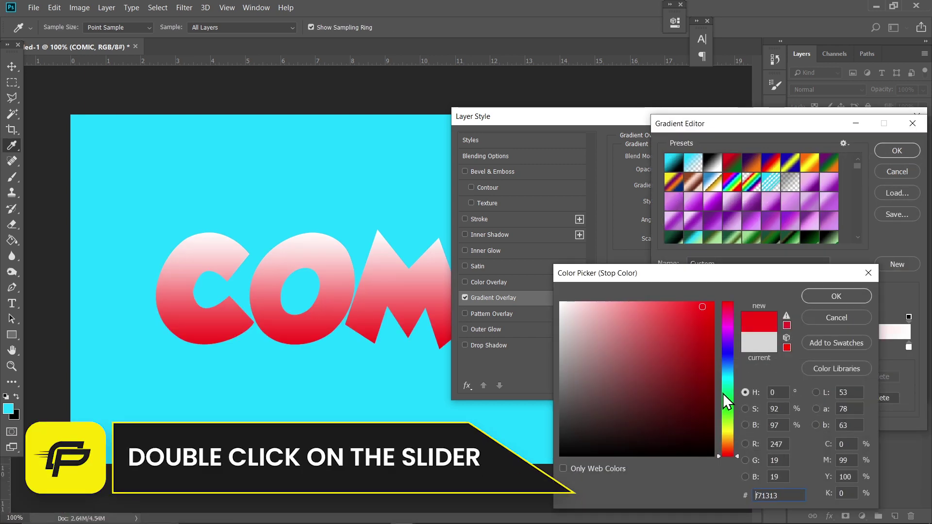
pyautogui.moveTo(728, 386); pyautogui.dragTo(729, 375)
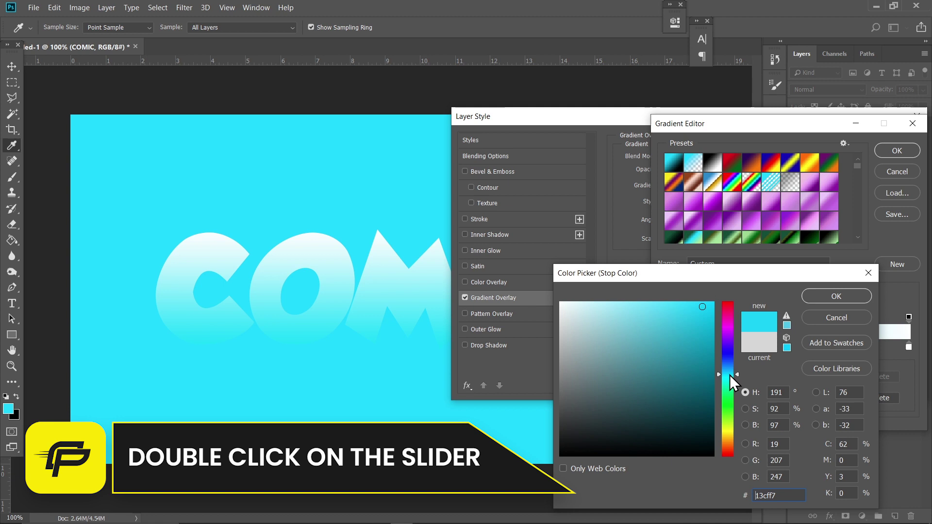
pyautogui.click(664, 302)
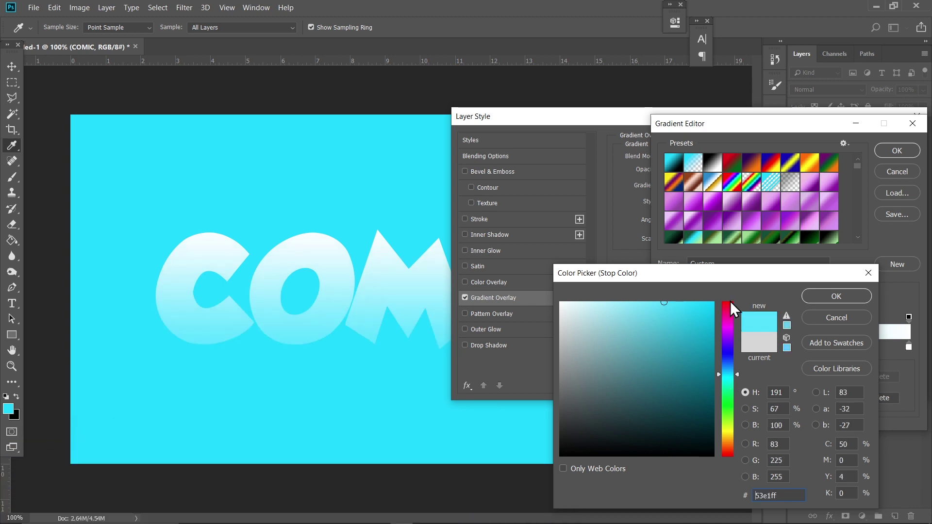
pyautogui.click(812, 299)
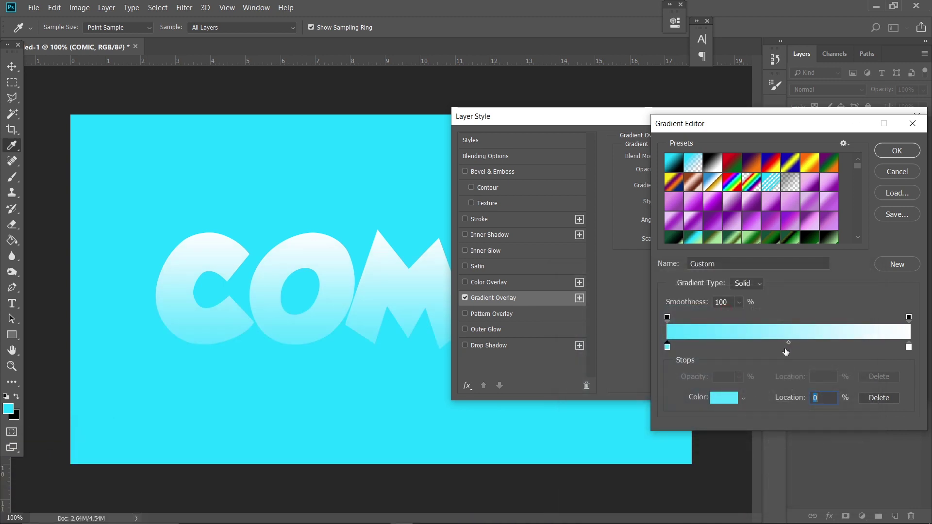
# Add a middle color stop at 47% on the gradient and make it white (ffffff).
pyautogui.click(782, 348)
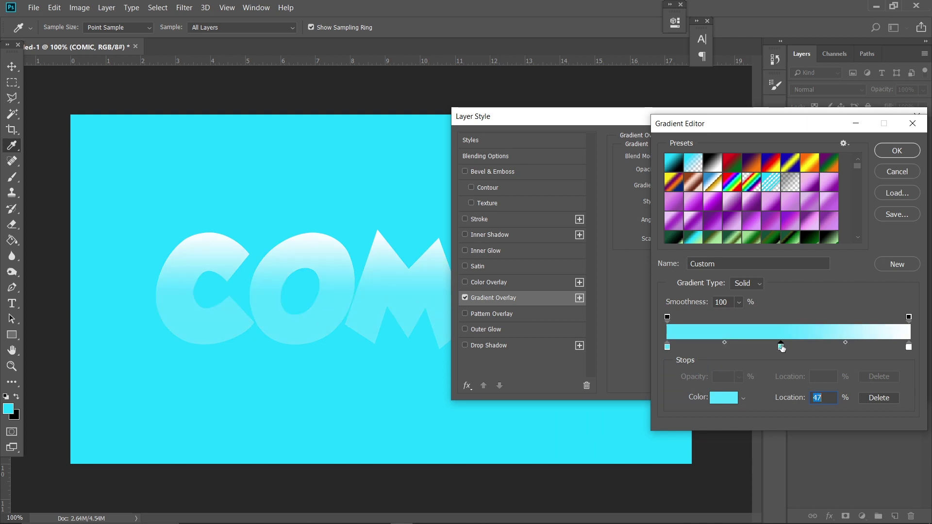
pyautogui.doubleClick(782, 347)
pyautogui.write('ffffff')
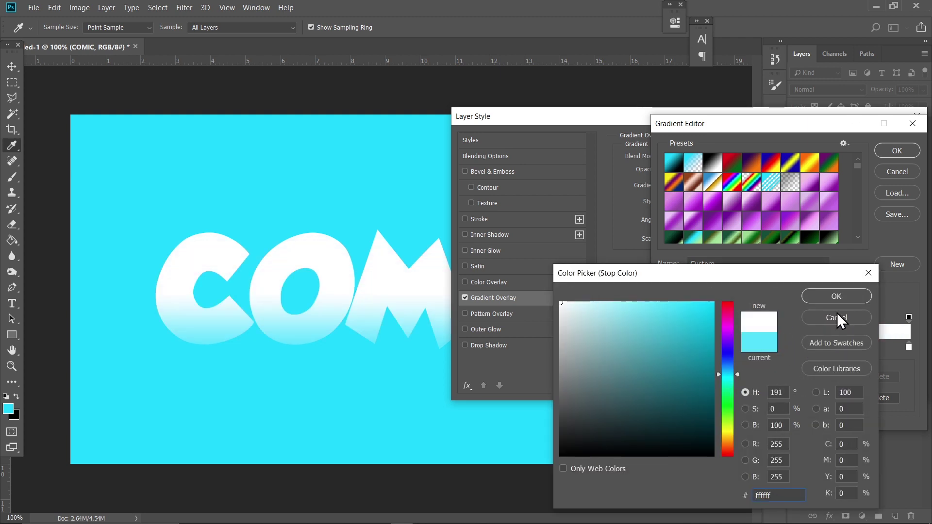
pyautogui.click(837, 294)
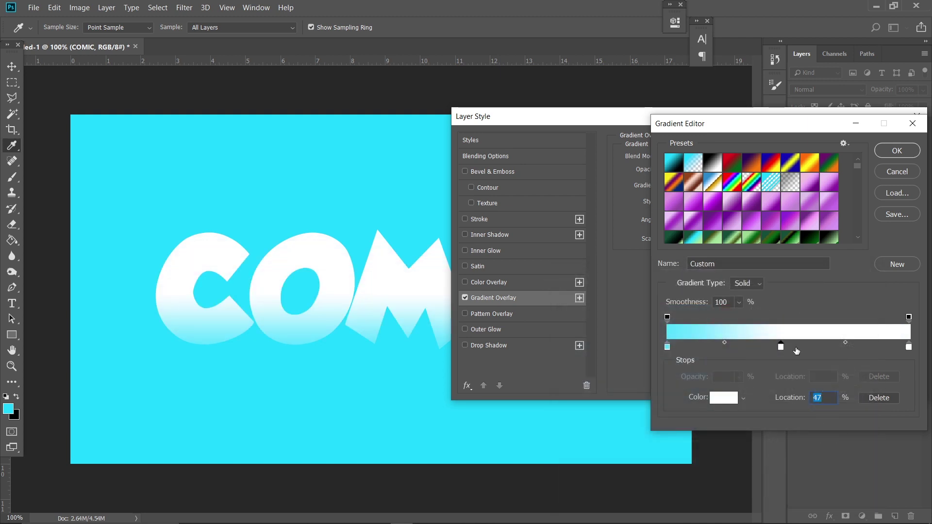
# Add another color stop just after the white middle stop and set it to blue 0090ff.
pyautogui.doubleClick(798, 348)
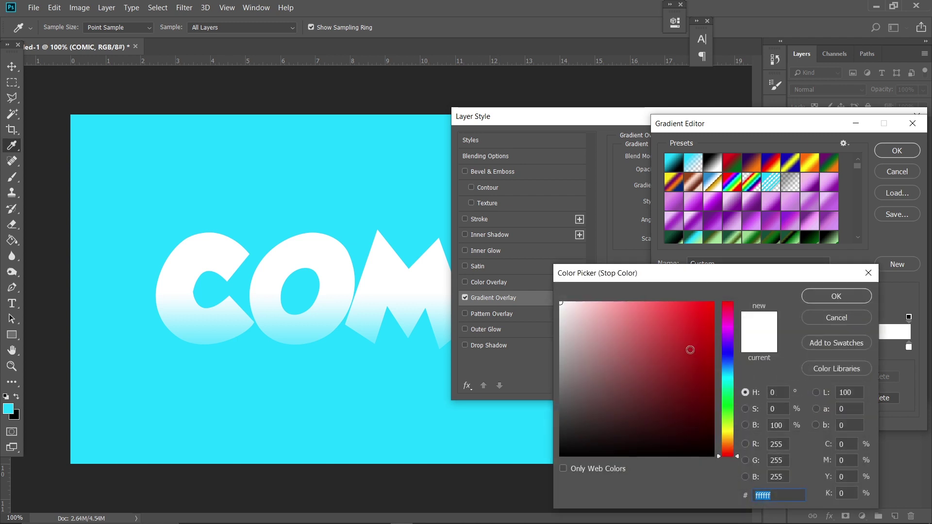
pyautogui.moveTo(691, 349); pyautogui.dragTo(714, 302)
pyautogui.click(730, 366)
pyautogui.moveTo(731, 366); pyautogui.dragTo(735, 368)
pyautogui.click(733, 373)
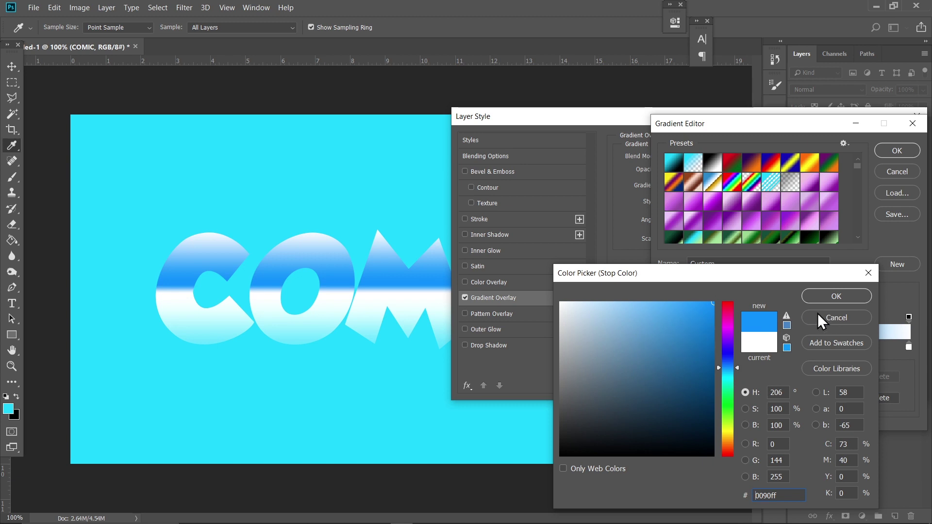
pyautogui.click(860, 304)
# Change the gradient's end color stop at 100% to light blue 63c6ff.
pyautogui.click(907, 348)
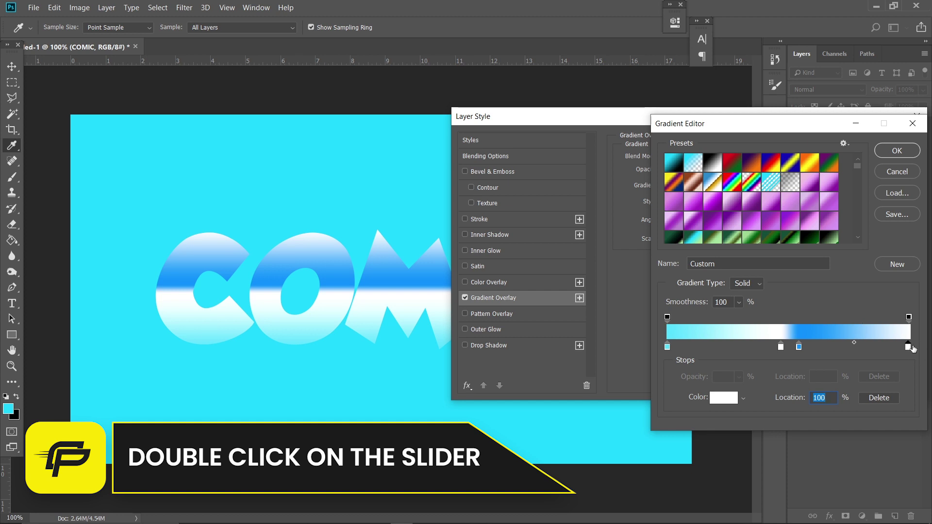
pyautogui.doubleClick(906, 348)
pyautogui.click(732, 367)
pyautogui.moveTo(732, 368); pyautogui.dragTo(733, 370)
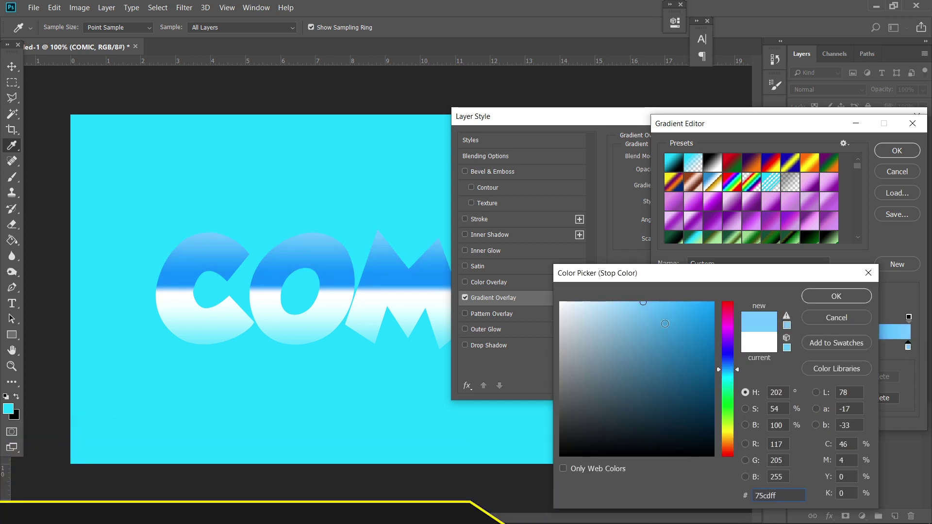
pyautogui.moveTo(635, 303)
pyautogui.mouseDown()
pyautogui.moveTo(618, 299)
pyautogui.moveTo(661, 295)
pyautogui.mouseUp()
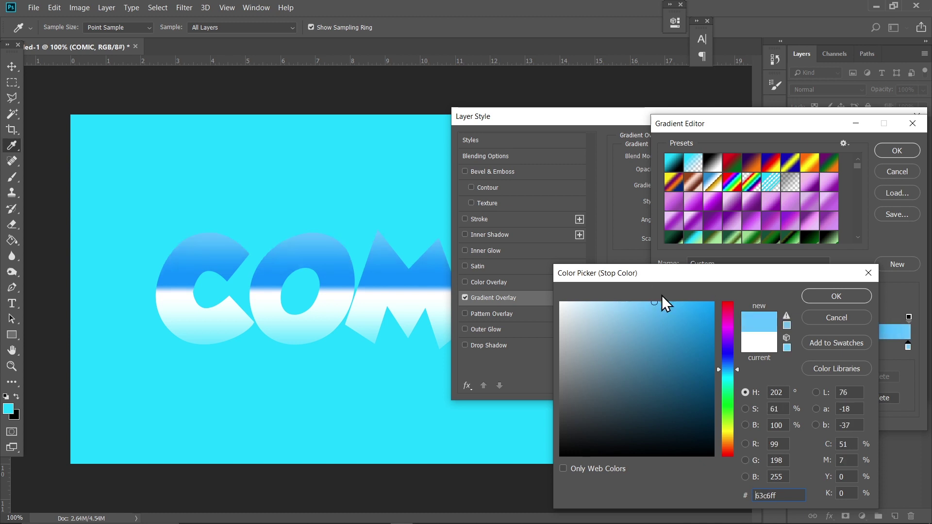
pyautogui.click(834, 296)
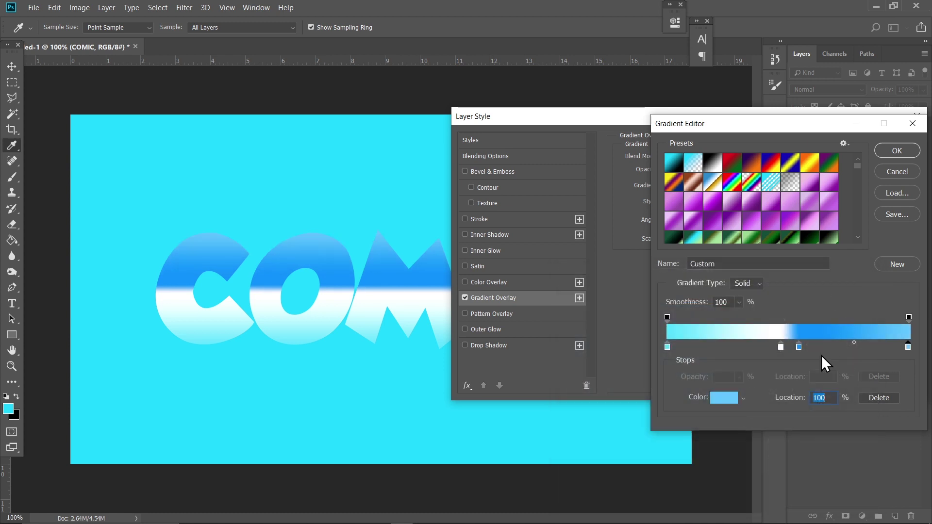
# Recolor the blue stop beside the white middle stop to 00d2ff.
pyautogui.doubleClick(798, 346)
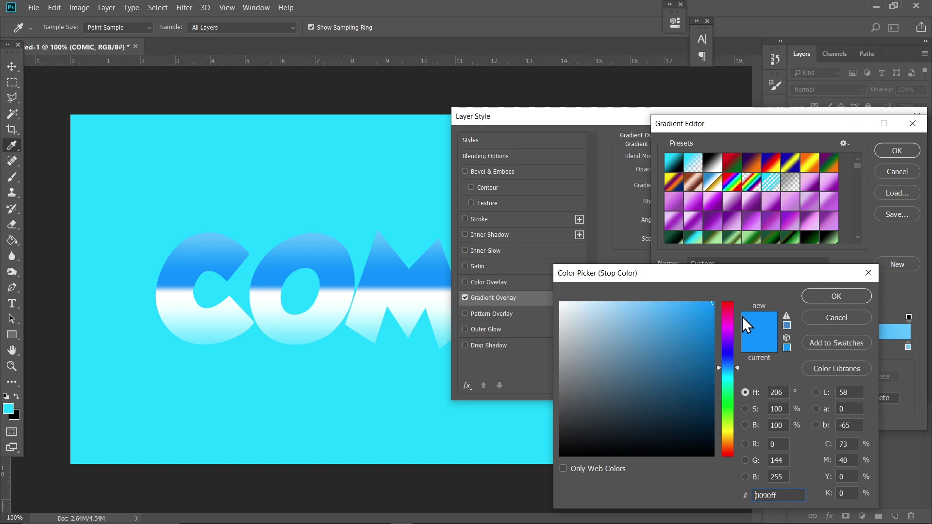
pyautogui.moveTo(728, 375); pyautogui.dragTo(730, 375)
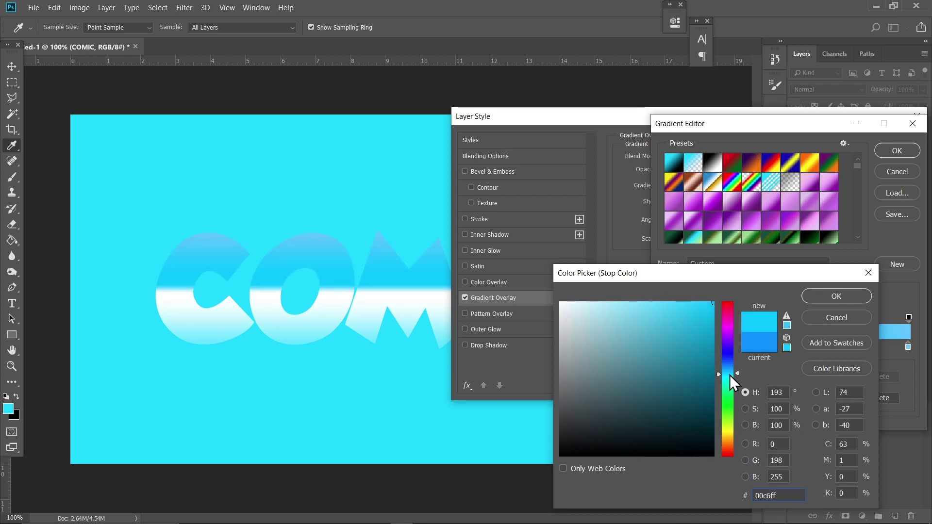
pyautogui.click(831, 297)
# Move the 00d2ff stop to 47% to make a hard edge with white, and shift the gradient slightly up on the text.
pyautogui.moveTo(807, 347); pyautogui.dragTo(781, 349)
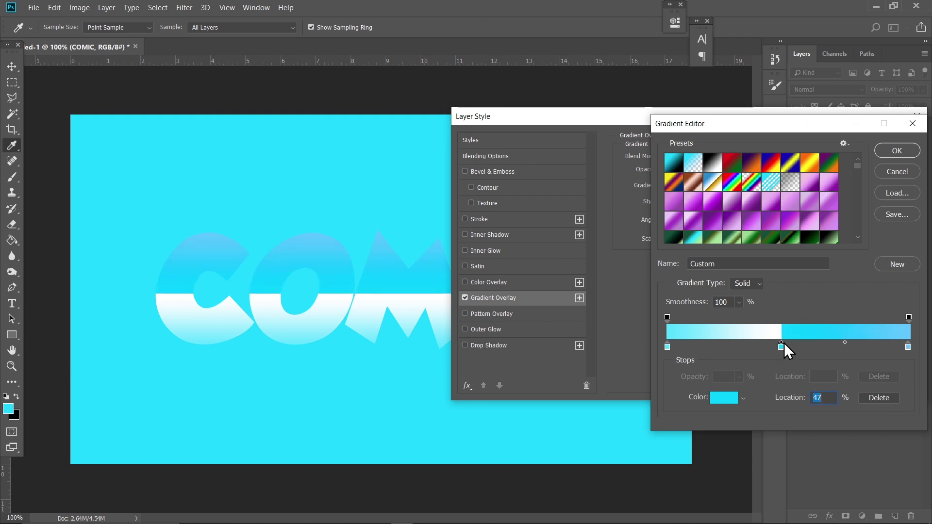
pyautogui.click(911, 150)
pyautogui.moveTo(375, 306); pyautogui.dragTo(363, 299)
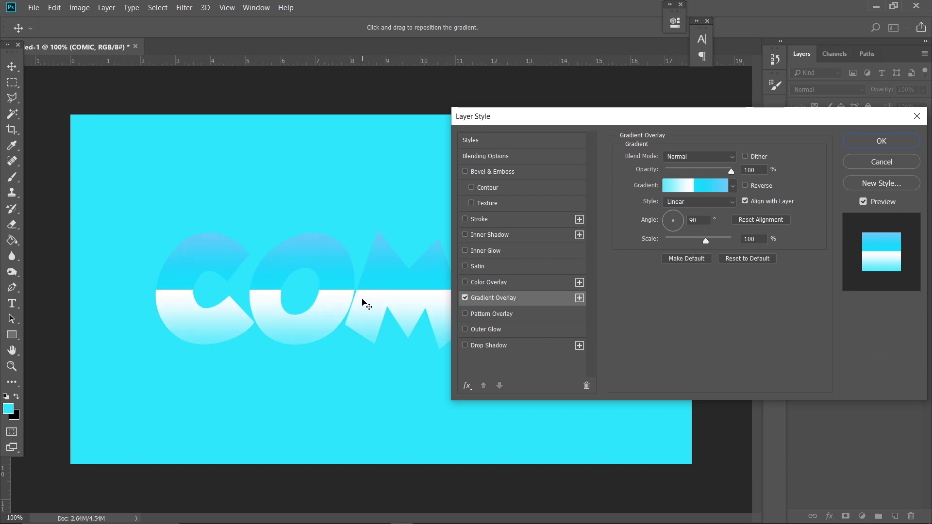
# Add a 1 px white (ffffff) Stroke to the COMIC text, positioned Inside.
pyautogui.click(509, 224)
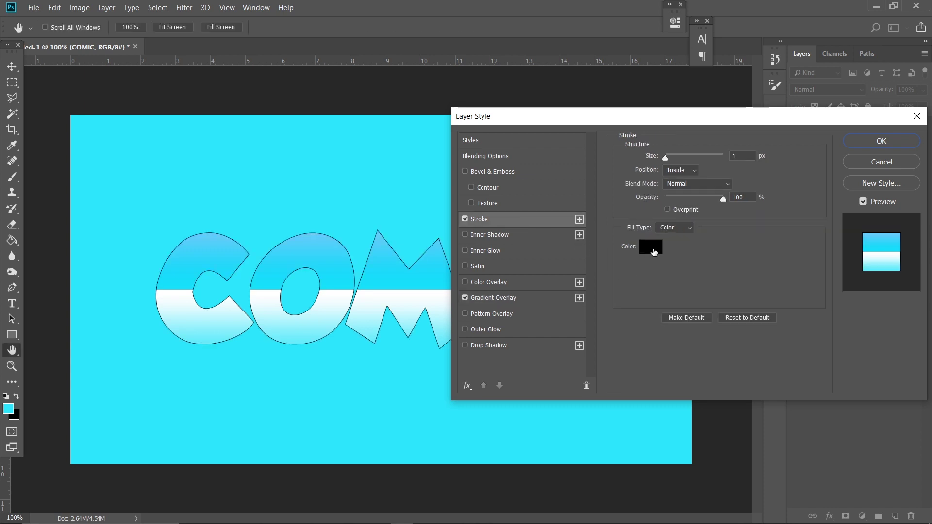
pyautogui.click(653, 252)
pyautogui.write('ffffff')
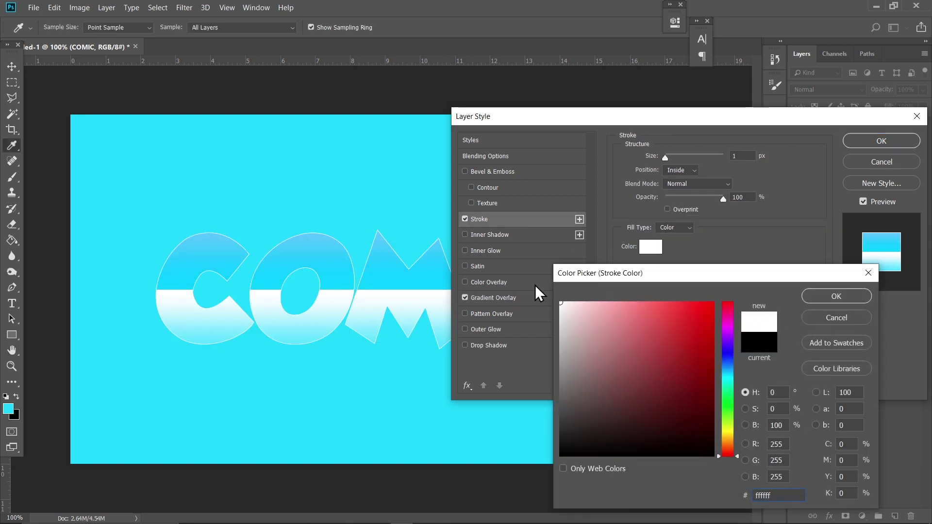
pyautogui.click(835, 296)
pyautogui.click(681, 170)
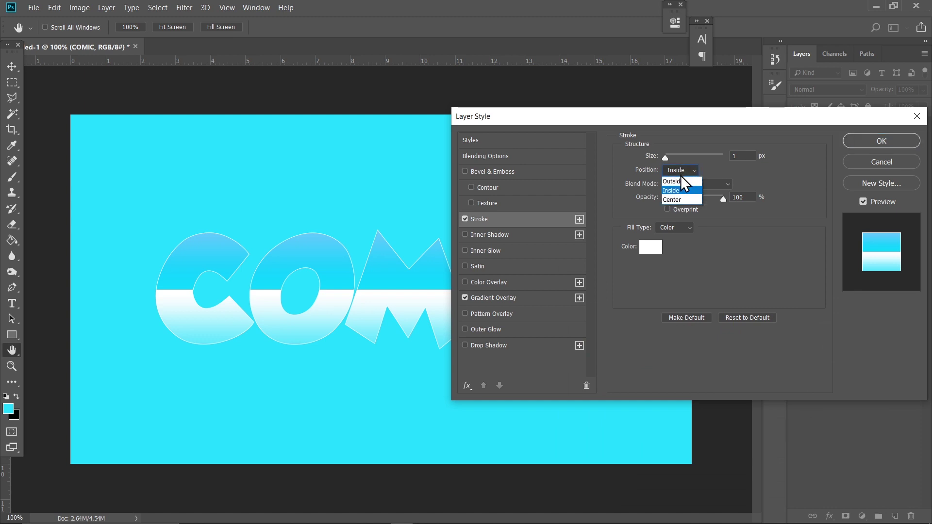
pyautogui.click(681, 189)
pyautogui.moveTo(744, 156); pyautogui.dragTo(690, 196)
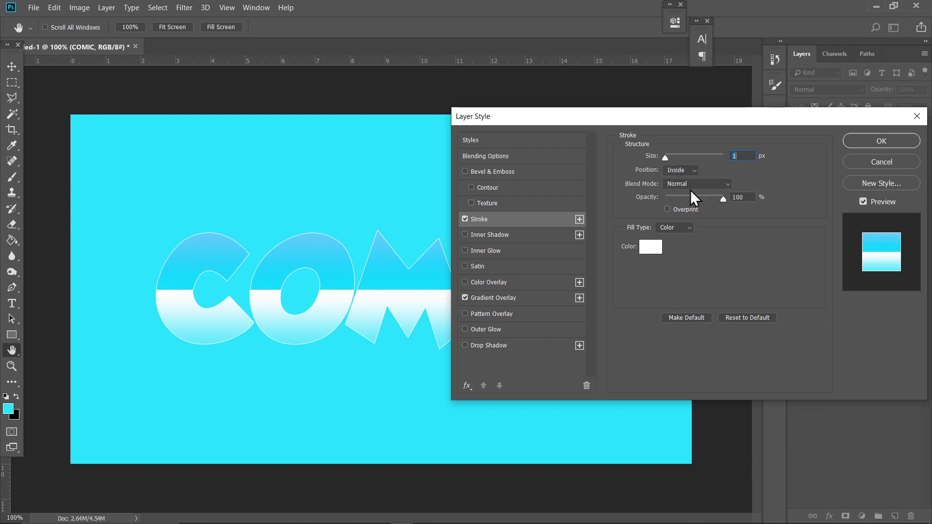
# Set the stroke size to 2 px and add an Inner Shadow with Normal blend mode and blue 0024ff.
pyautogui.write('2')
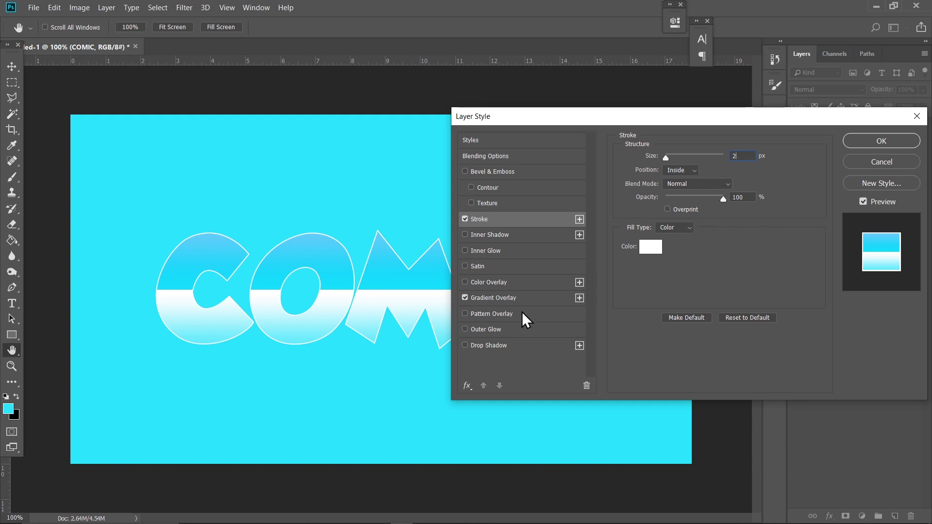
pyautogui.click(514, 235)
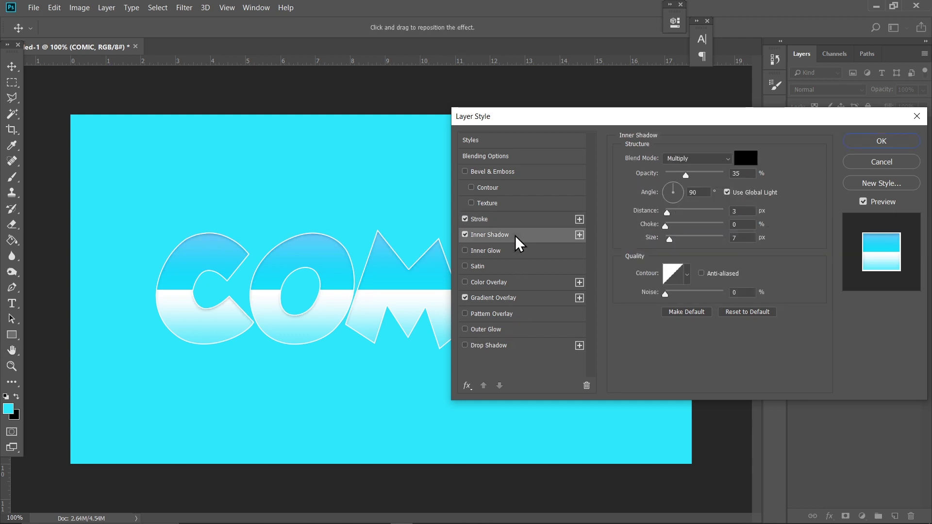
pyautogui.click(694, 158)
pyautogui.click(689, 176)
pyautogui.click(745, 158)
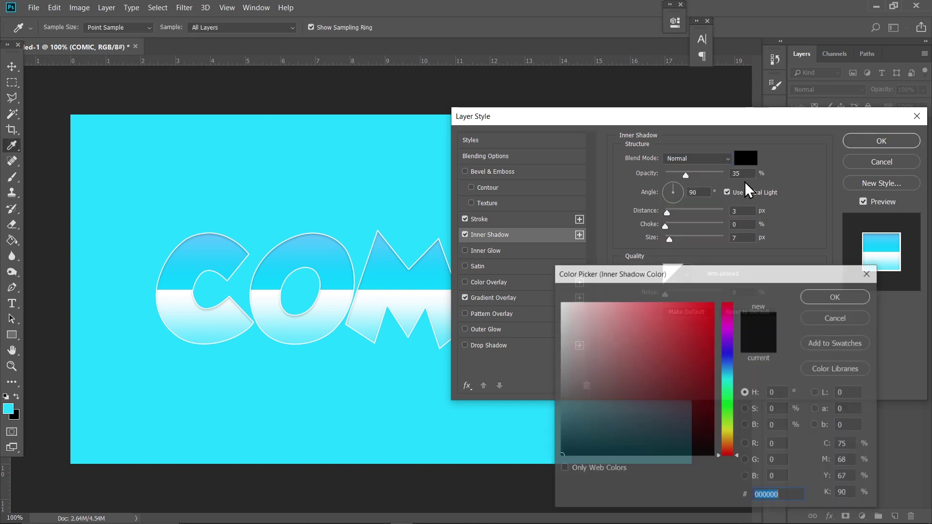
pyautogui.moveTo(682, 335); pyautogui.dragTo(713, 302)
pyautogui.click(728, 360)
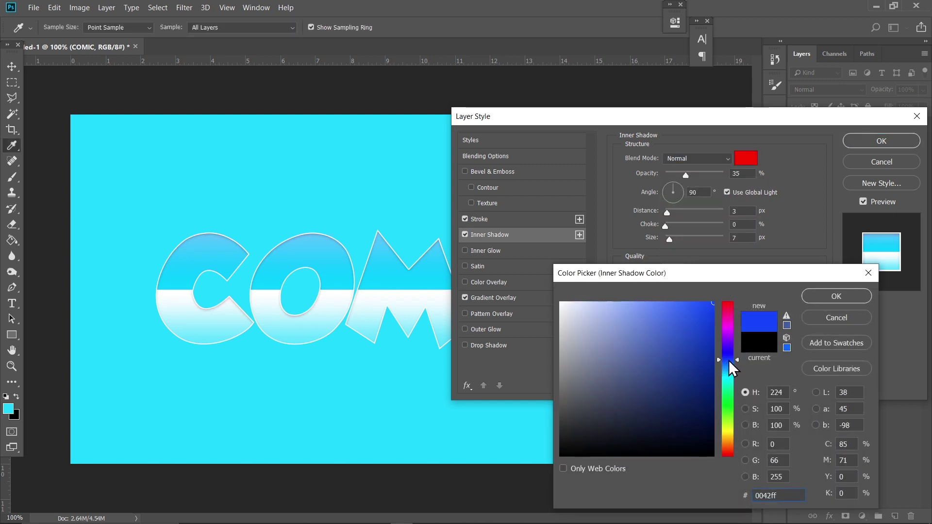
pyautogui.moveTo(729, 360); pyautogui.dragTo(729, 358)
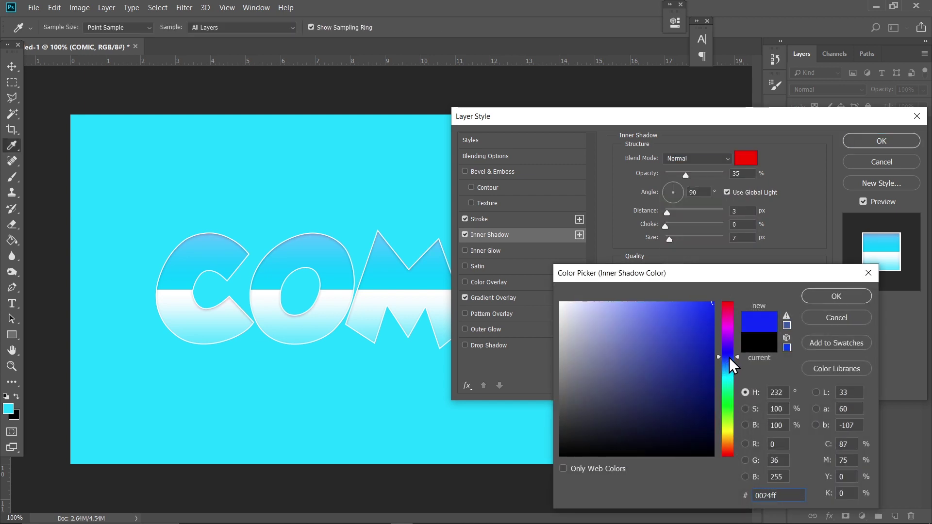
pyautogui.click(837, 296)
# Set the Inner Shadow to 100% opacity, 11 px distance, 100% choke and 0 px size.
pyautogui.moveTo(667, 224)
pyautogui.mouseDown()
pyautogui.moveTo(650, 231)
pyautogui.moveTo(738, 234)
pyautogui.moveTo(658, 238)
pyautogui.moveTo(668, 213)
pyautogui.moveTo(677, 217)
pyautogui.mouseUp()
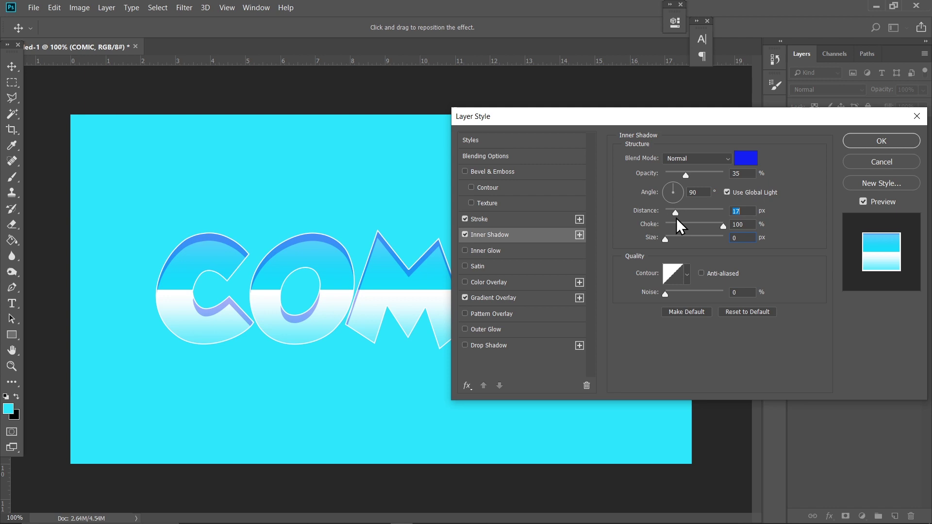
pyautogui.moveTo(685, 175); pyautogui.dragTo(765, 179)
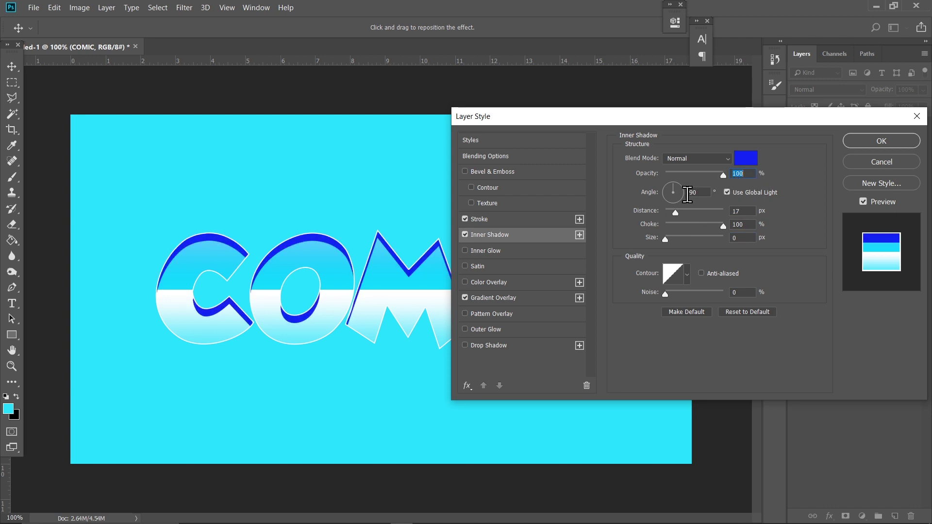
pyautogui.moveTo(675, 214); pyautogui.dragTo(671, 212)
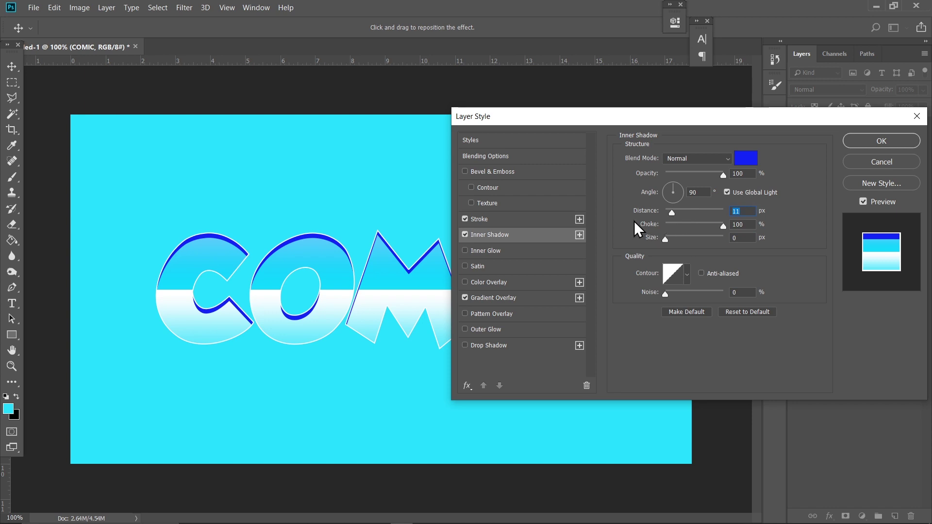
# Add a Drop Shadow to the COMIC text with Normal blend mode and dark navy 081866.
pyautogui.click(504, 349)
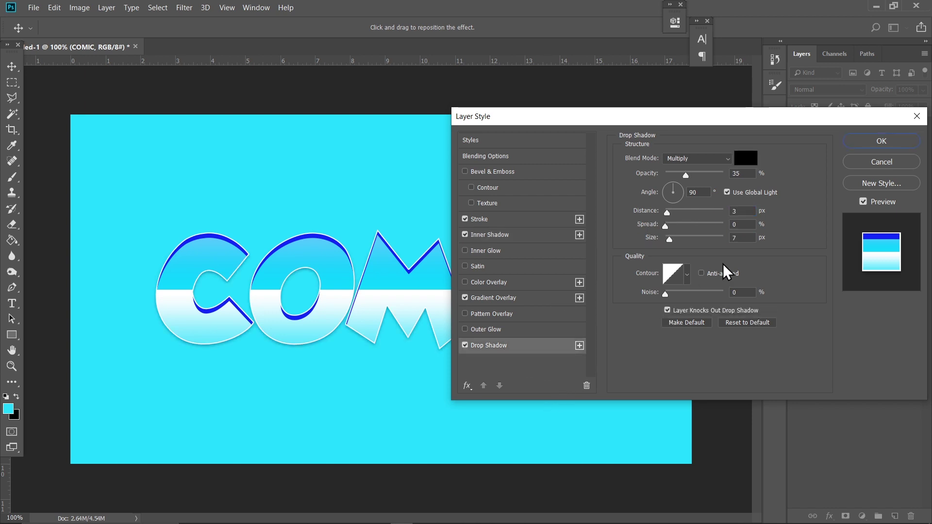
pyautogui.click(697, 160)
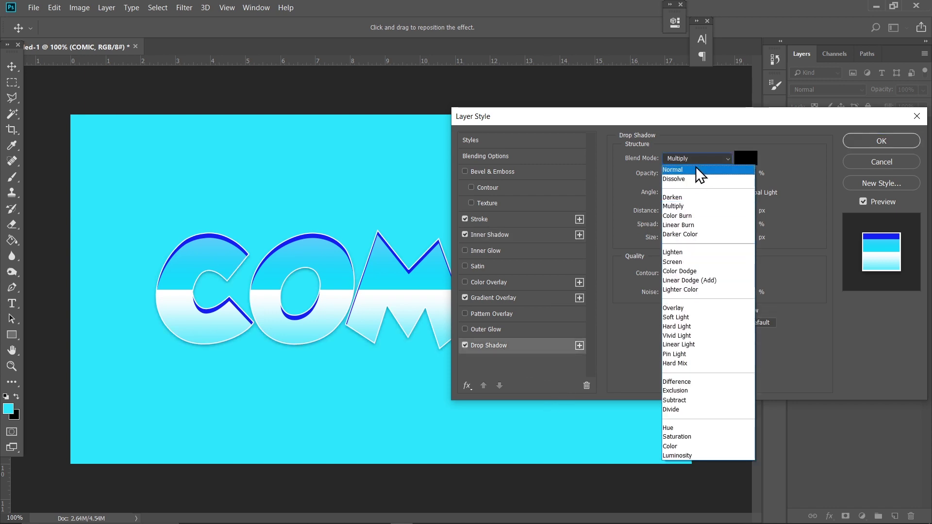
pyautogui.click(696, 168)
pyautogui.click(753, 159)
pyautogui.click(701, 394)
pyautogui.click(727, 355)
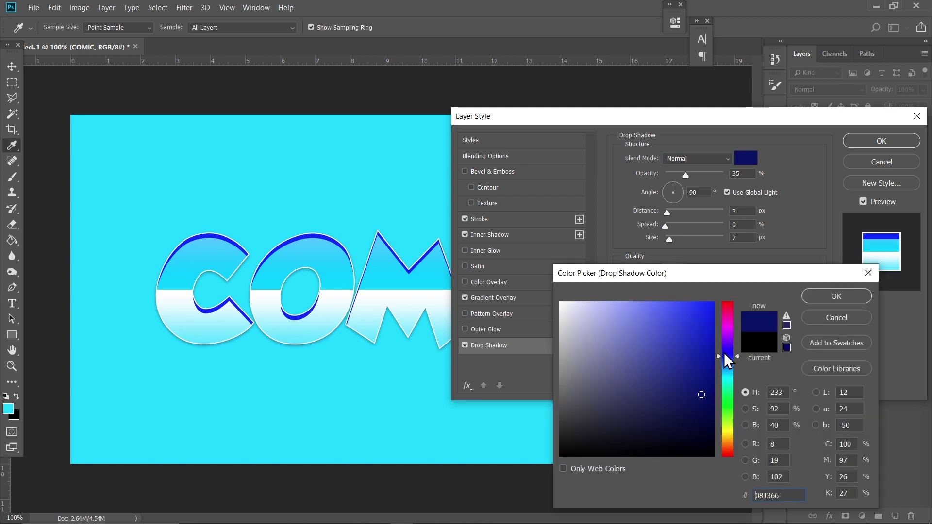
pyautogui.moveTo(728, 356); pyautogui.dragTo(728, 359)
pyautogui.click(835, 296)
# Set the navy Drop Shadow to 100% opacity, 12 px distance, 100% spread and 8 px size.
pyautogui.moveTo(669, 239); pyautogui.dragTo(738, 234)
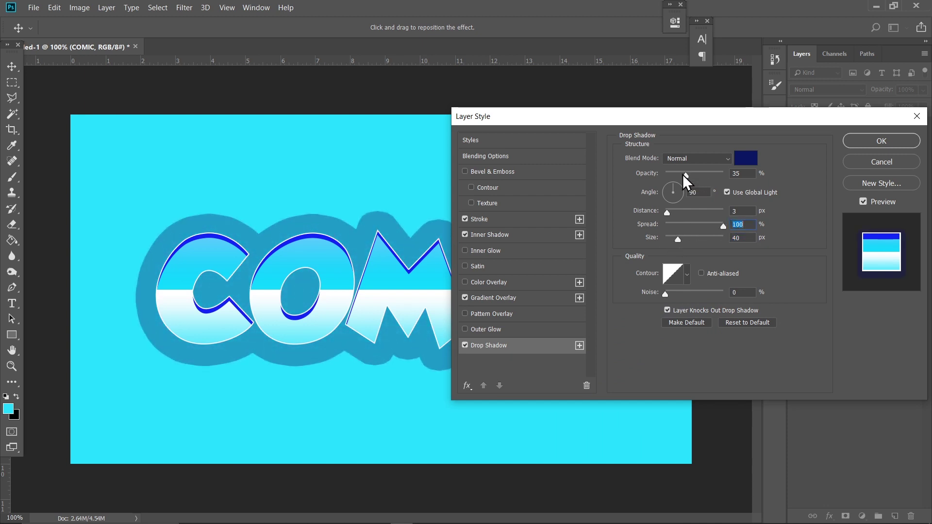
pyautogui.moveTo(682, 174); pyautogui.dragTo(724, 178)
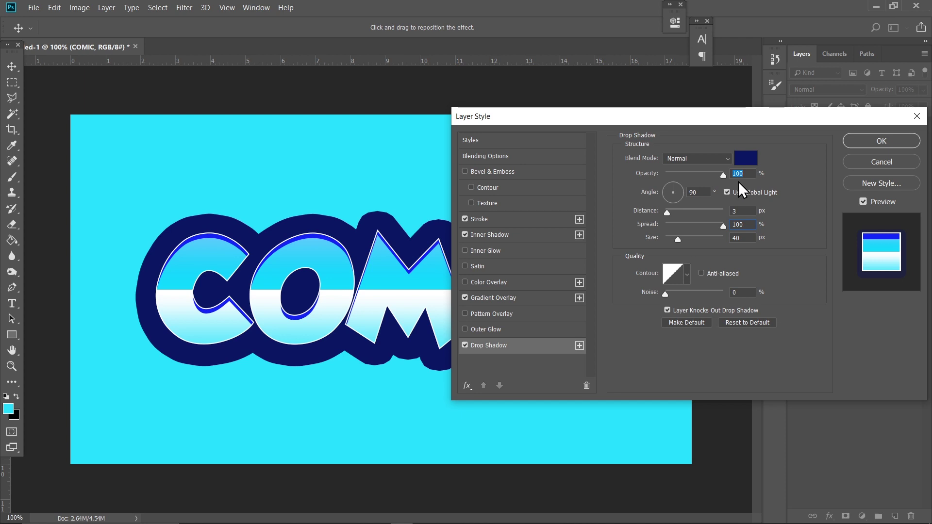
pyautogui.moveTo(676, 236); pyautogui.dragTo(673, 212)
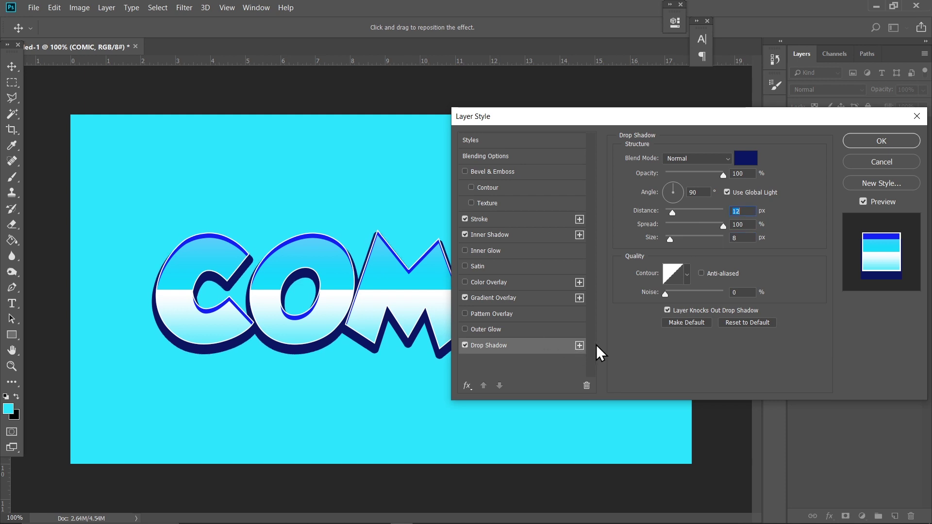
# Add a second Drop Shadow beneath the navy one, 18 px in size and bright yellow.
pyautogui.click(580, 348)
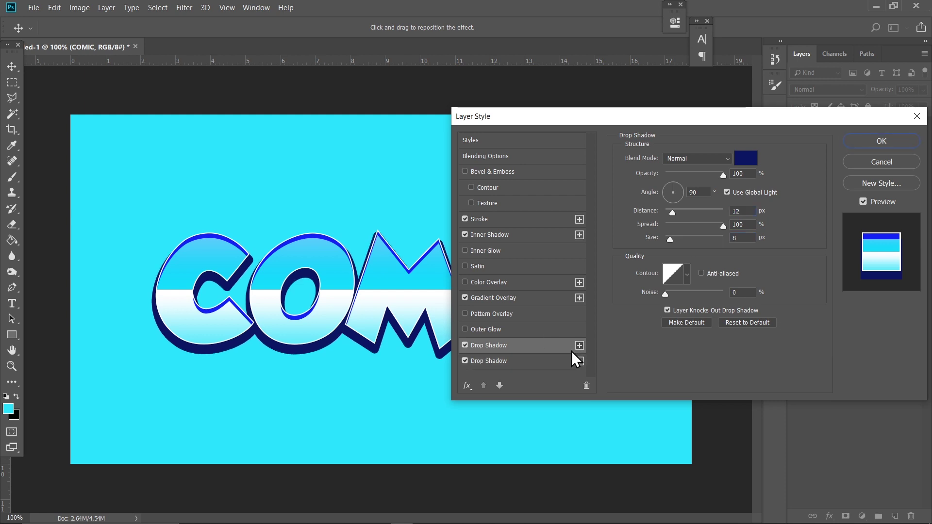
pyautogui.click(525, 364)
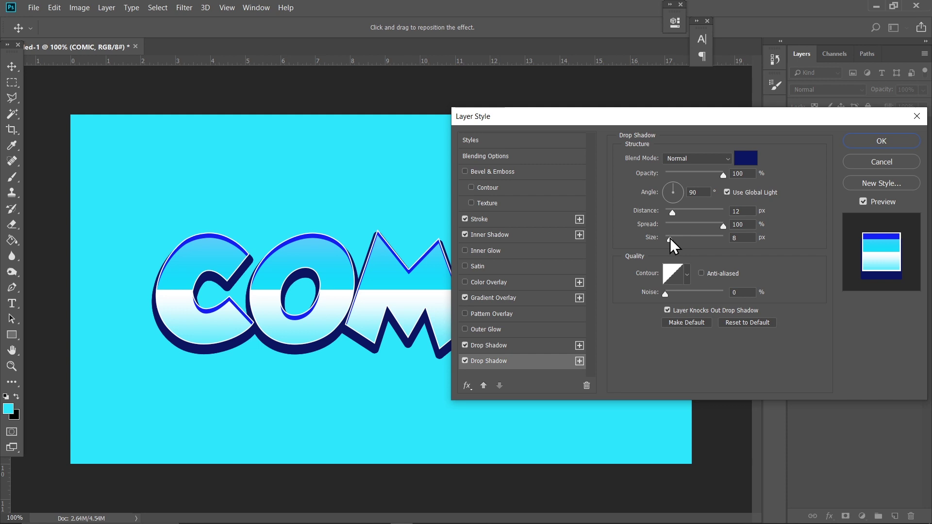
pyautogui.moveTo(669, 238); pyautogui.dragTo(674, 236)
pyautogui.click(740, 162)
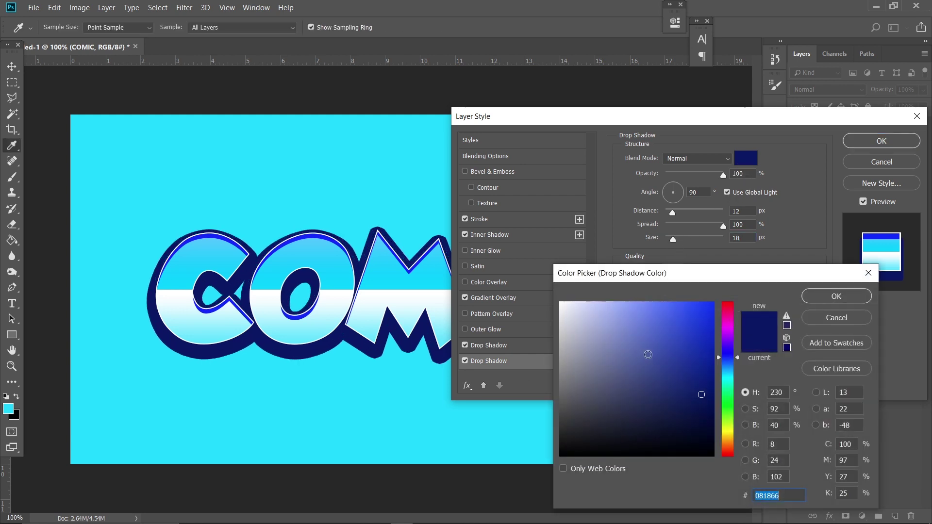
pyautogui.click(710, 303)
pyautogui.moveTo(727, 439); pyautogui.dragTo(730, 431)
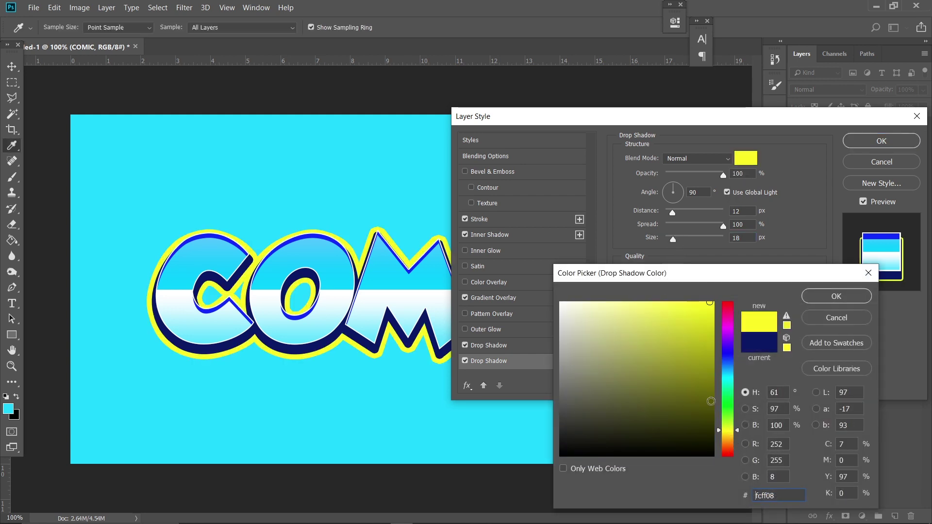
pyautogui.moveTo(695, 319); pyautogui.dragTo(698, 300)
pyautogui.click(835, 296)
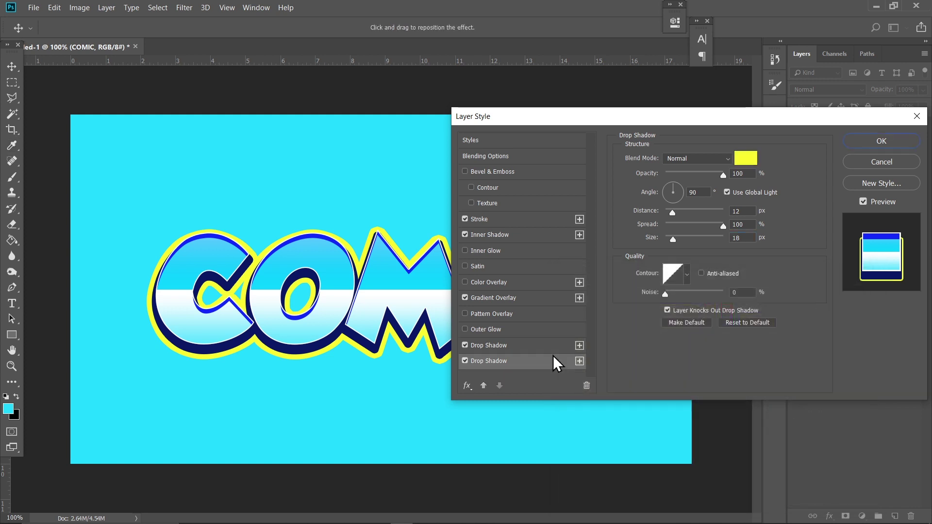
# Slightly reduce the navy Drop Shadow's size and set the yellow Drop Shadow's size to 16 px.
pyautogui.click(537, 345)
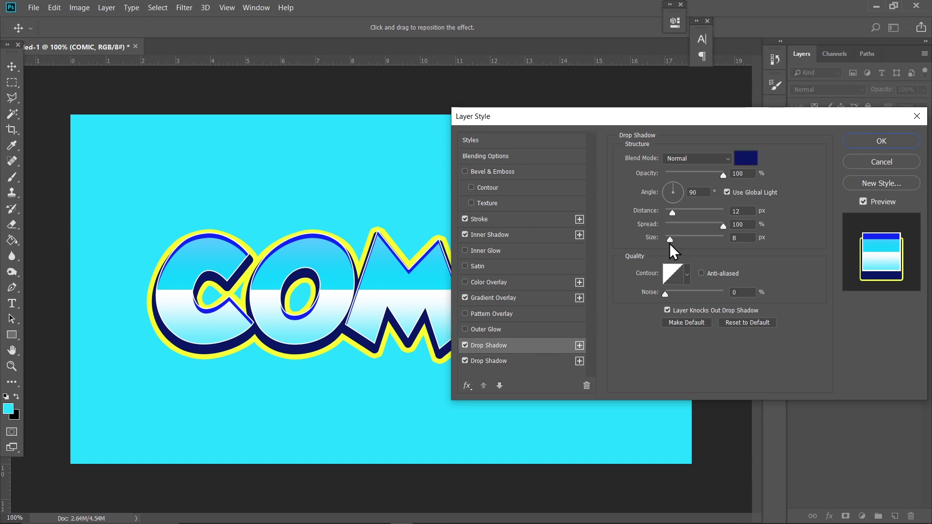
pyautogui.moveTo(669, 239); pyautogui.dragTo(673, 240)
pyautogui.click(516, 362)
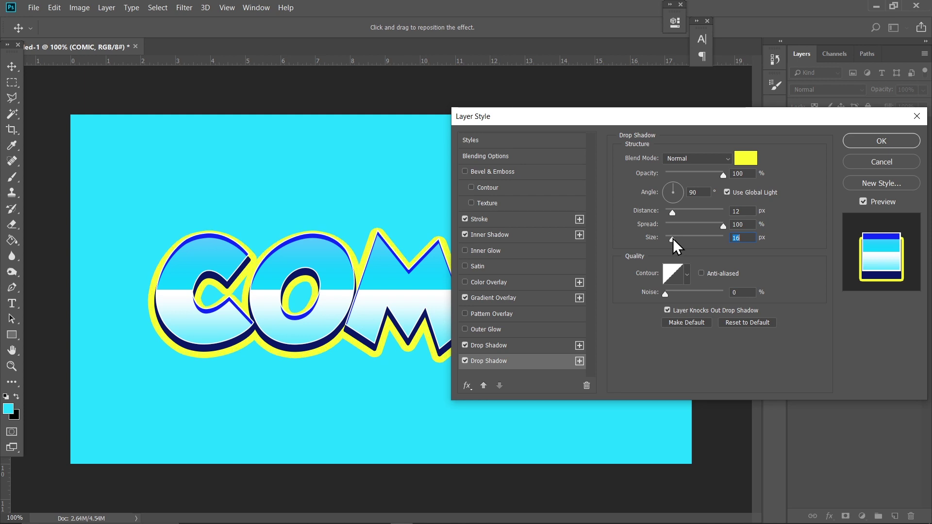
# Add a third Drop Shadow beneath the yellow one, colored dark blue 163562, with a distance of 28 px.
pyautogui.click(582, 363)
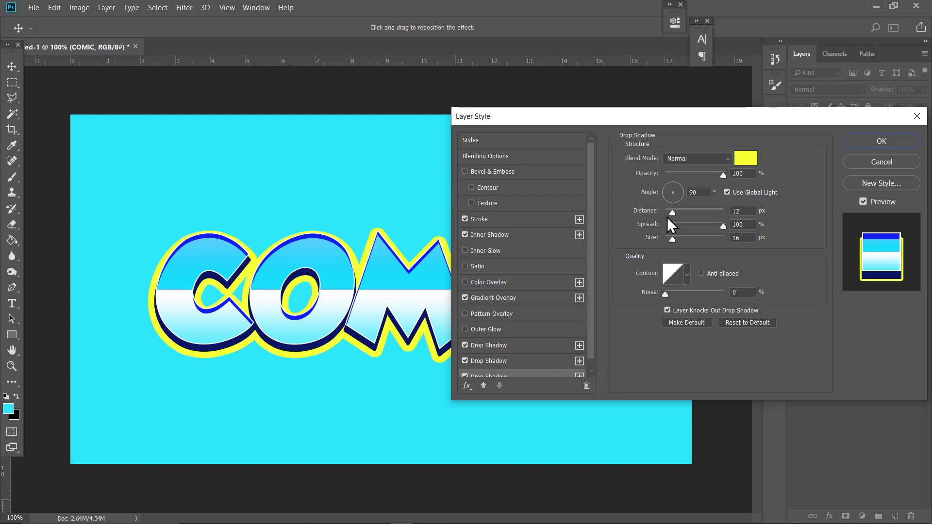
pyautogui.moveTo(672, 212); pyautogui.dragTo(680, 214)
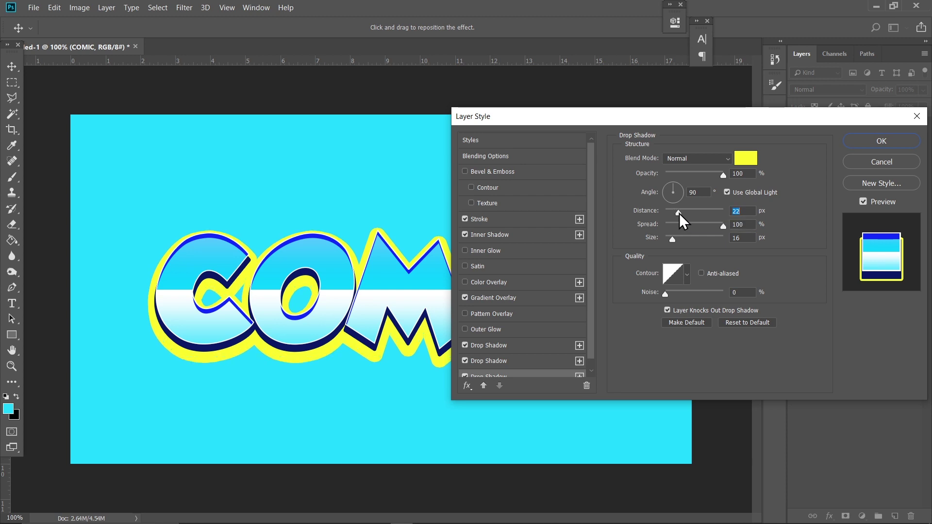
pyautogui.click(744, 158)
pyautogui.write('0e1462')
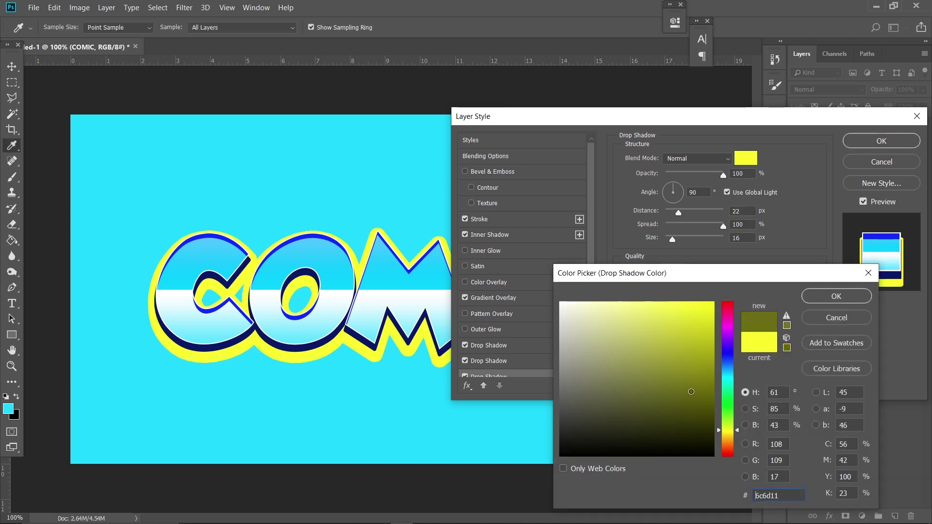
pyautogui.moveTo(692, 397)
pyautogui.mouseDown()
pyautogui.moveTo(697, 406)
pyautogui.moveTo(694, 386)
pyautogui.mouseUp()
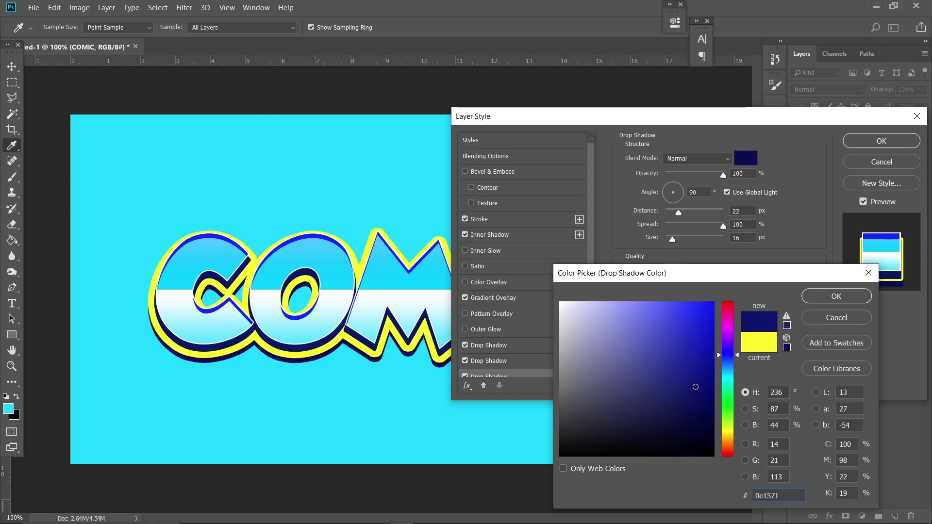
pyautogui.moveTo(730, 355); pyautogui.dragTo(732, 364)
pyautogui.click(697, 363)
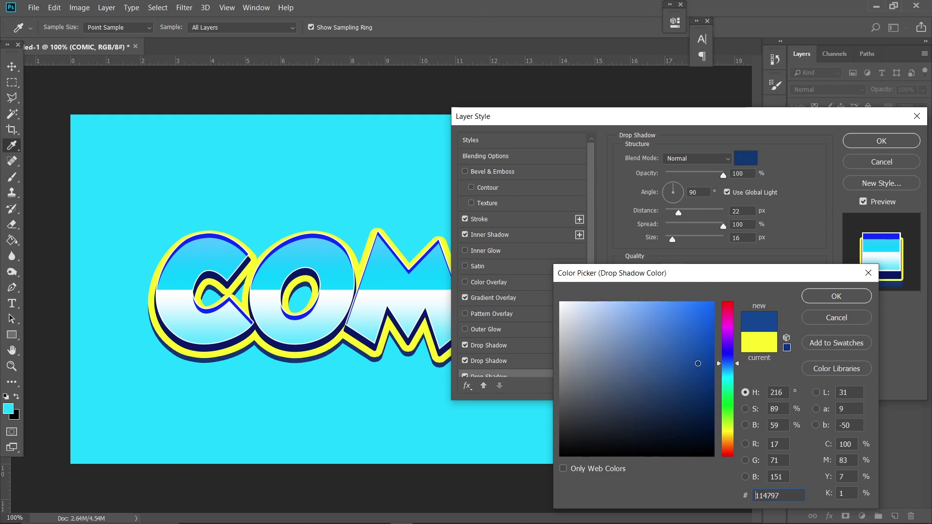
pyautogui.moveTo(686, 395); pyautogui.dragTo(679, 396)
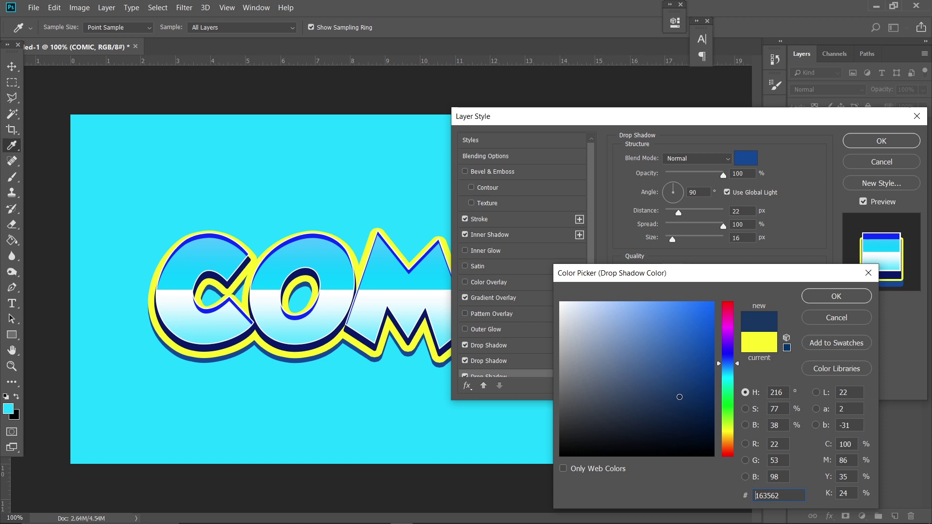
pyautogui.press('Return')
pyautogui.moveTo(677, 210); pyautogui.dragTo(686, 208)
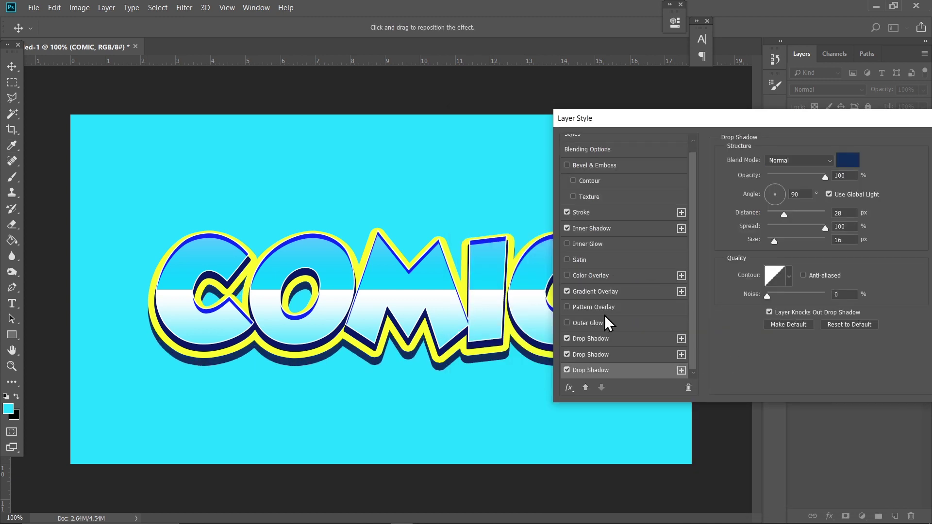
# Enable a Pattern Overlay on the text with the black-dot pattern at 31% opacity and a reduced scale.
pyautogui.click(601, 309)
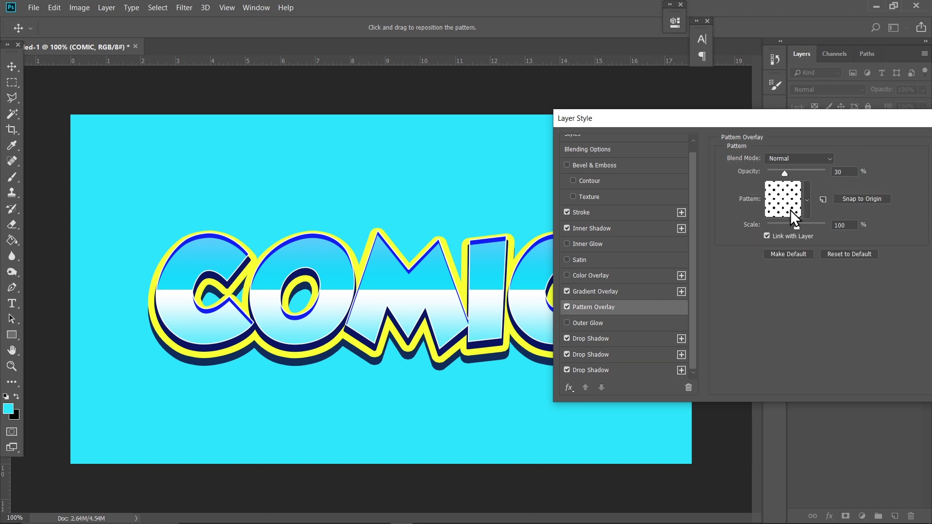
pyautogui.click(791, 214)
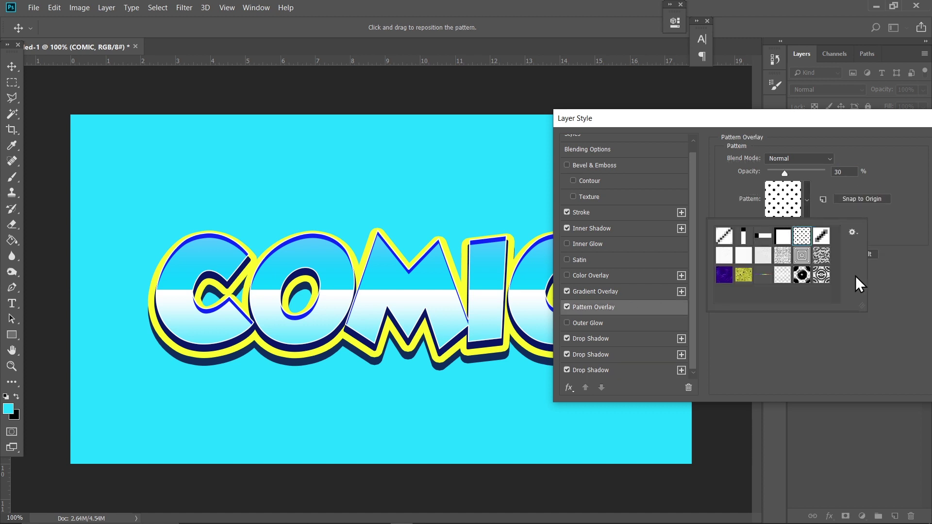
pyautogui.click(895, 261)
pyautogui.moveTo(785, 172); pyautogui.dragTo(785, 173)
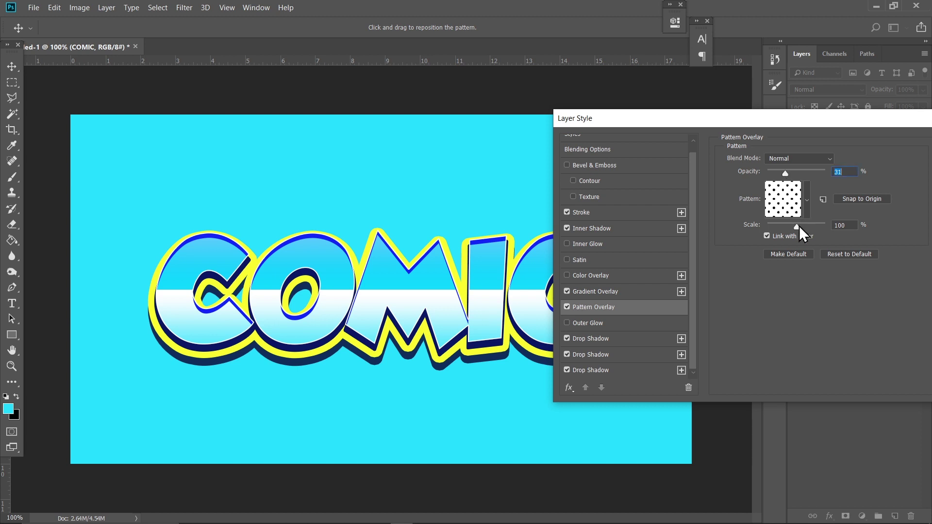
pyautogui.moveTo(799, 225); pyautogui.dragTo(787, 226)
# Set the Gradient Overlay's blend mode to Darker Color and its scale to 88%, and apply the layer style.
pyautogui.click(616, 292)
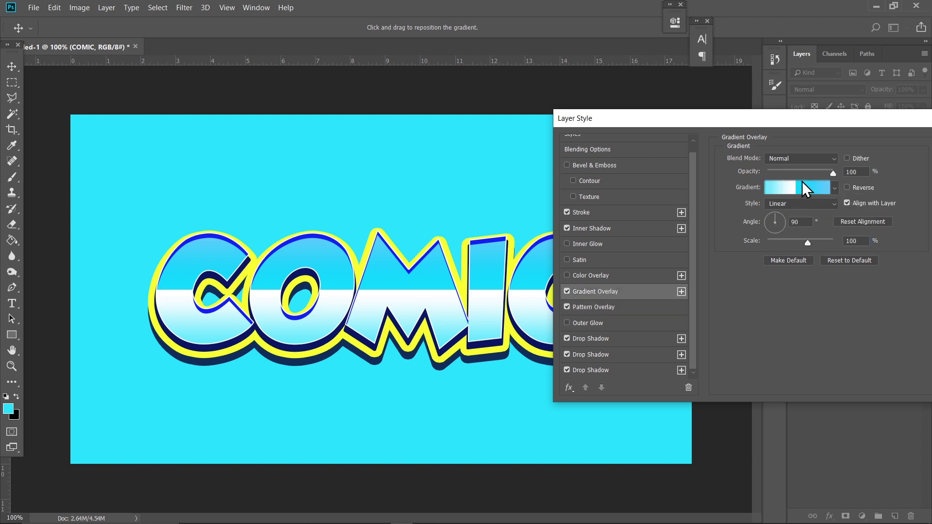
pyautogui.click(793, 158)
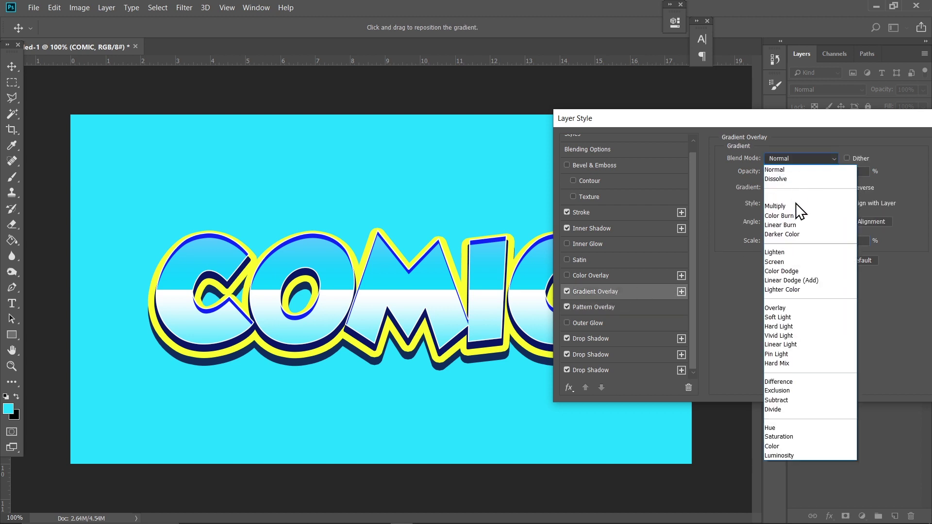
pyautogui.click(792, 232)
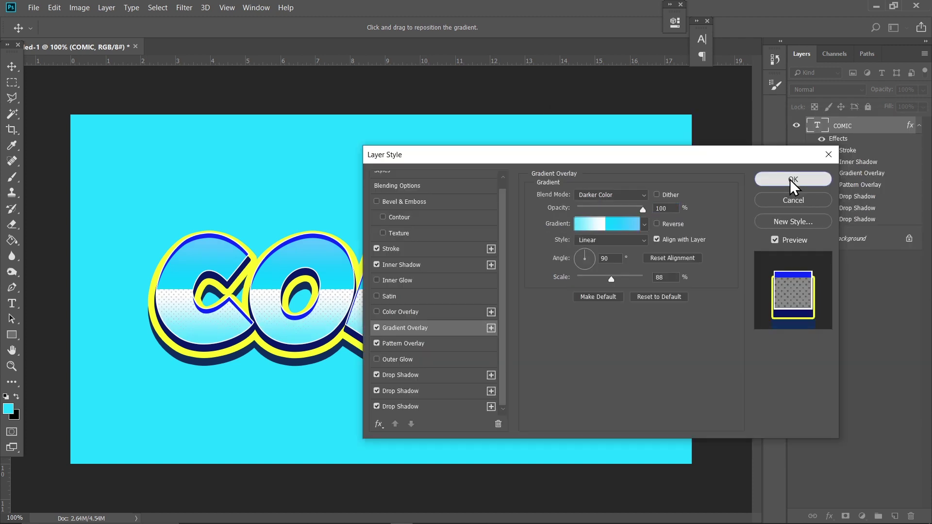
pyautogui.click(790, 180)
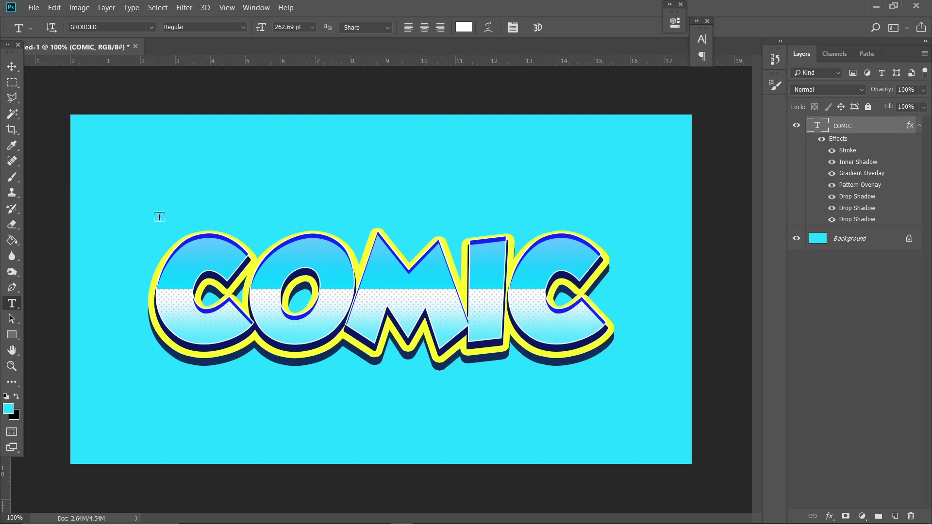
# Warp the COMIC text with the Arc style, setting the bend to +12% and the vertical distortion to +6%.
pyautogui.click(489, 27)
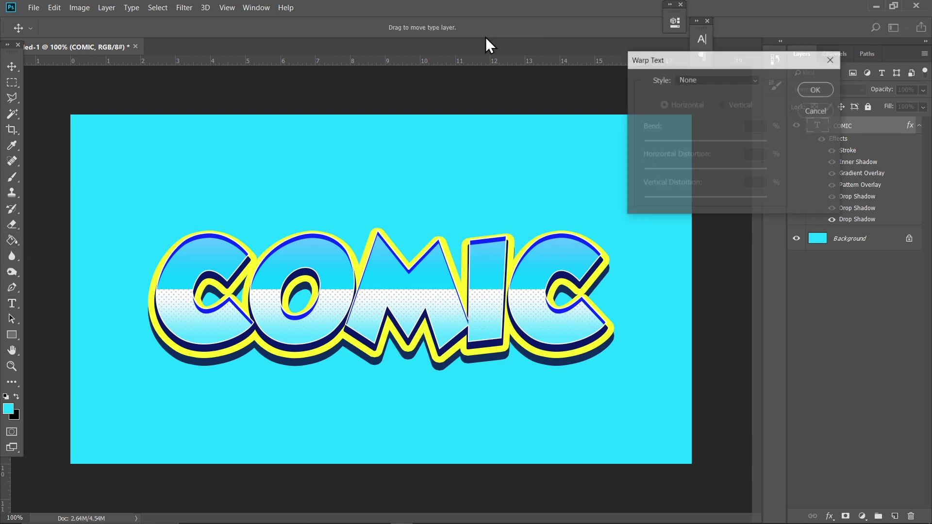
pyautogui.click(818, 110)
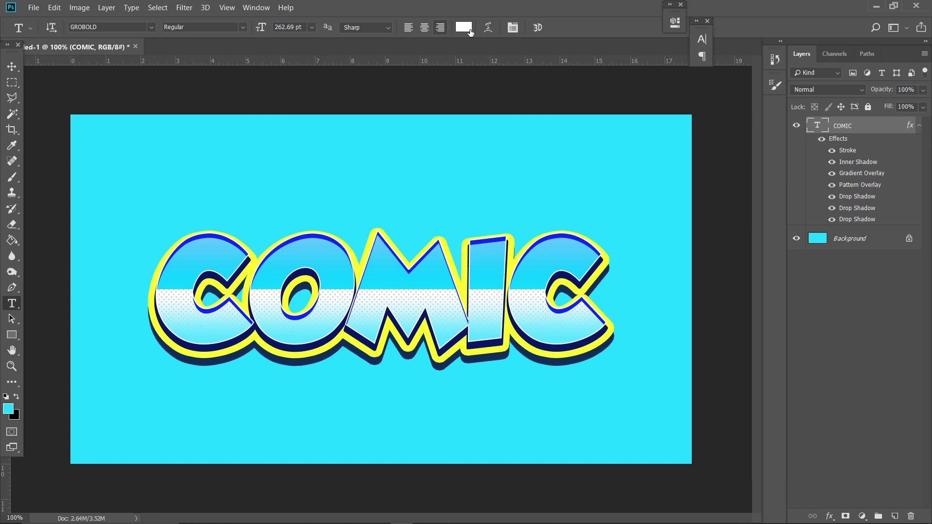
pyautogui.click(490, 28)
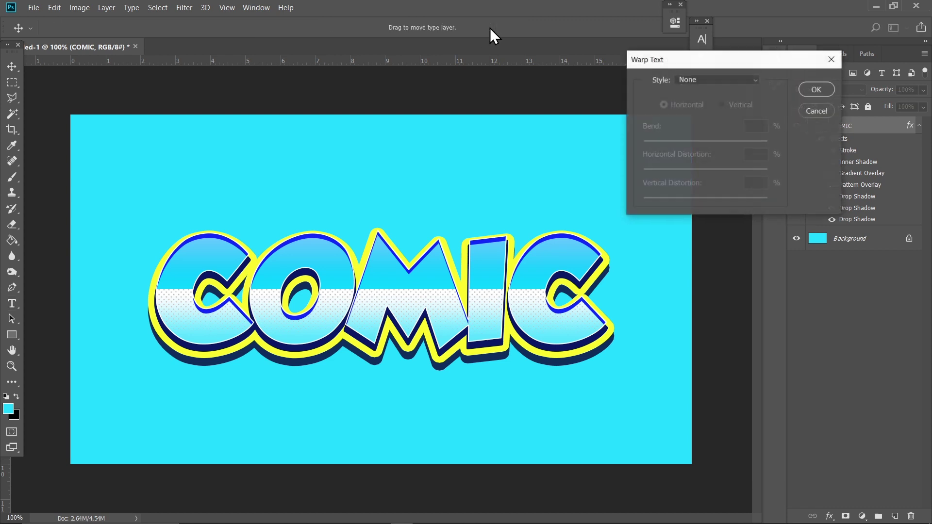
pyautogui.click(724, 77)
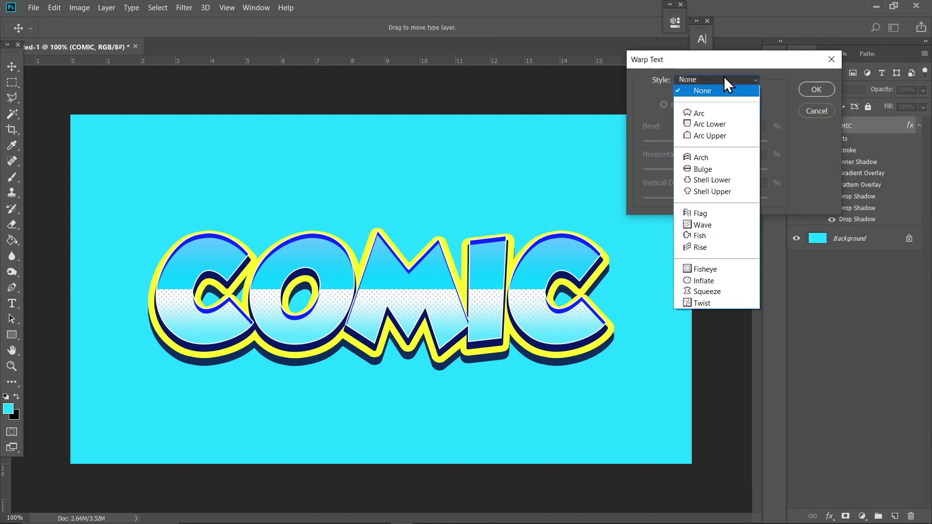
pyautogui.click(709, 116)
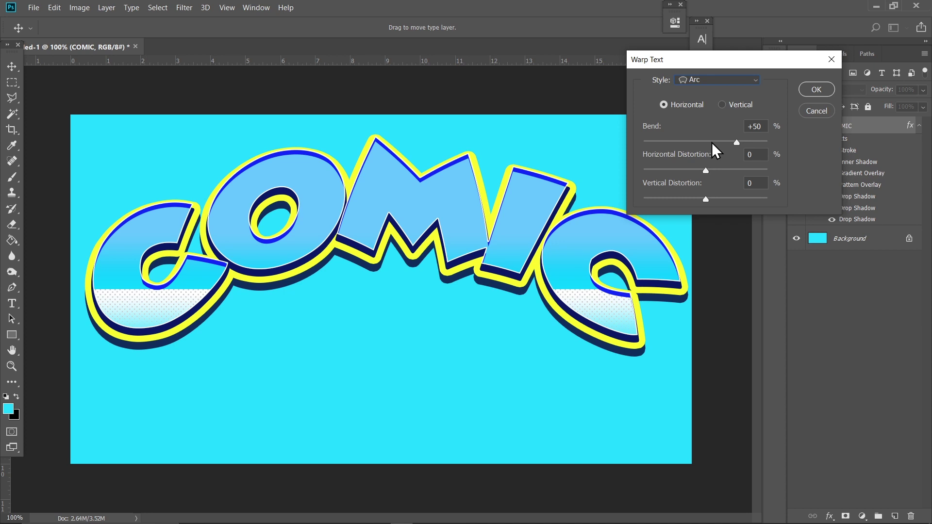
pyautogui.click(712, 142)
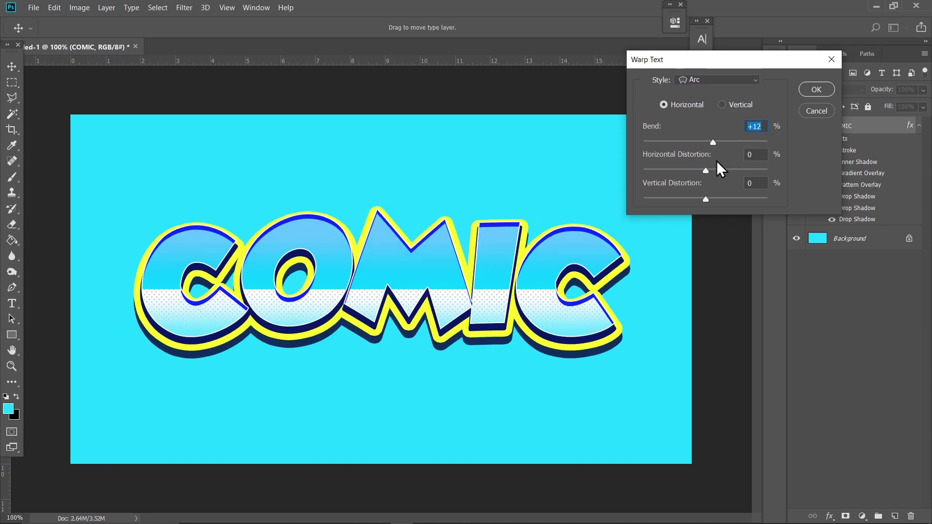
pyautogui.click(709, 198)
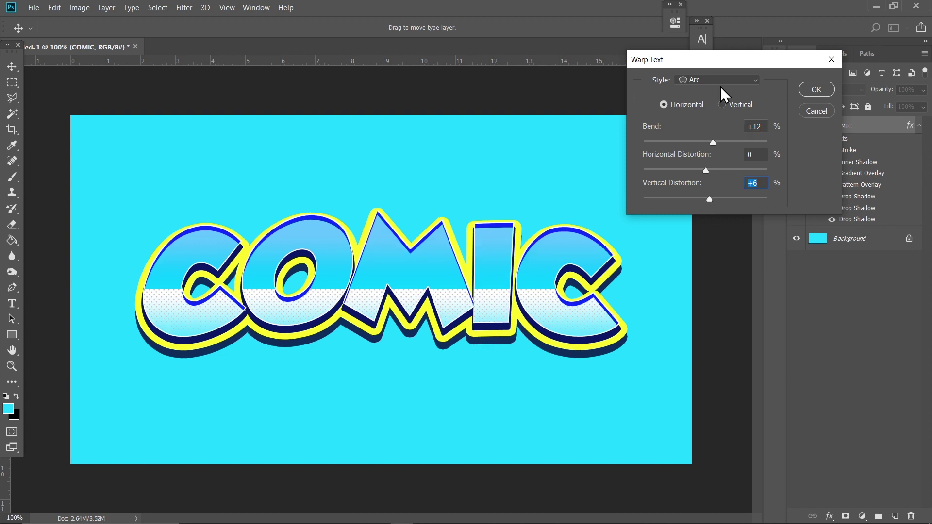
# Change the COMIC text's warp style to Bulge.
pyautogui.click(716, 79)
pyautogui.click(716, 169)
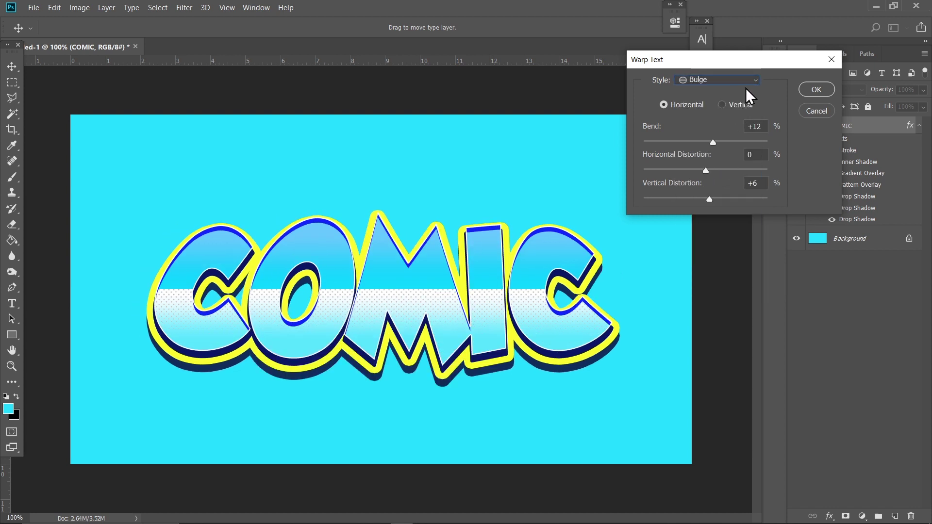